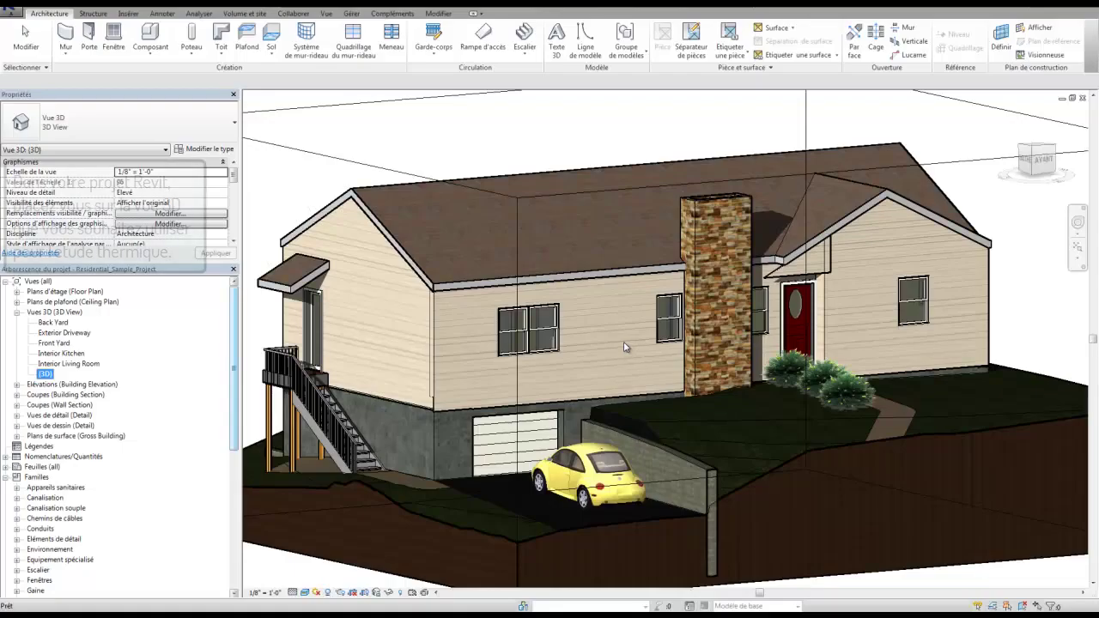
- View the Front Yard 3D view and return to the {3D} view as the one for the thermal study
left_click(55, 313)
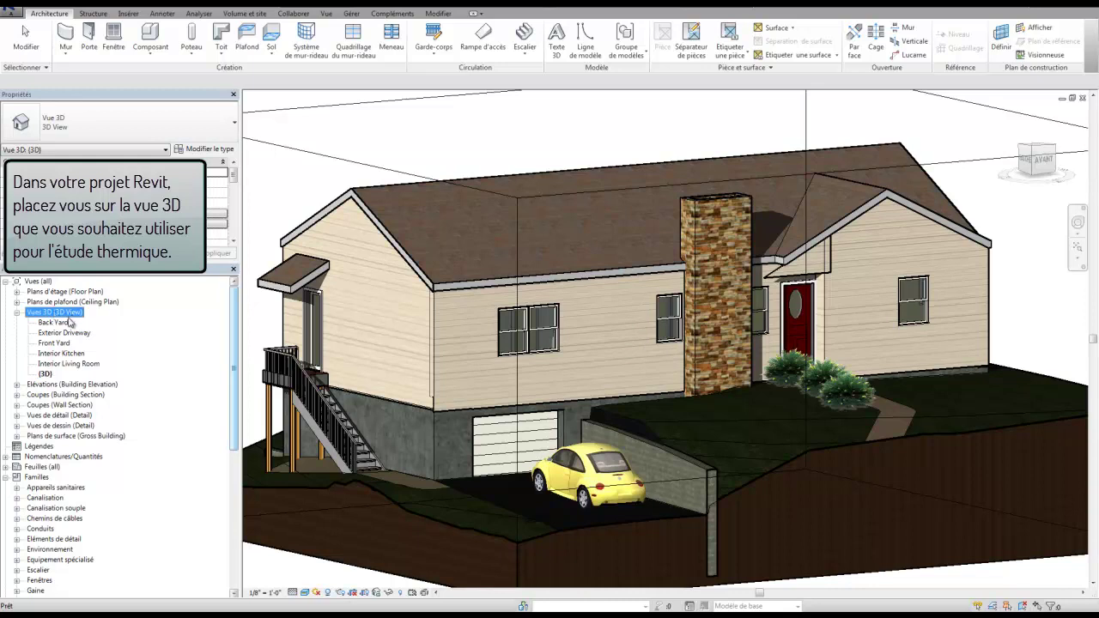
double_click(55, 344)
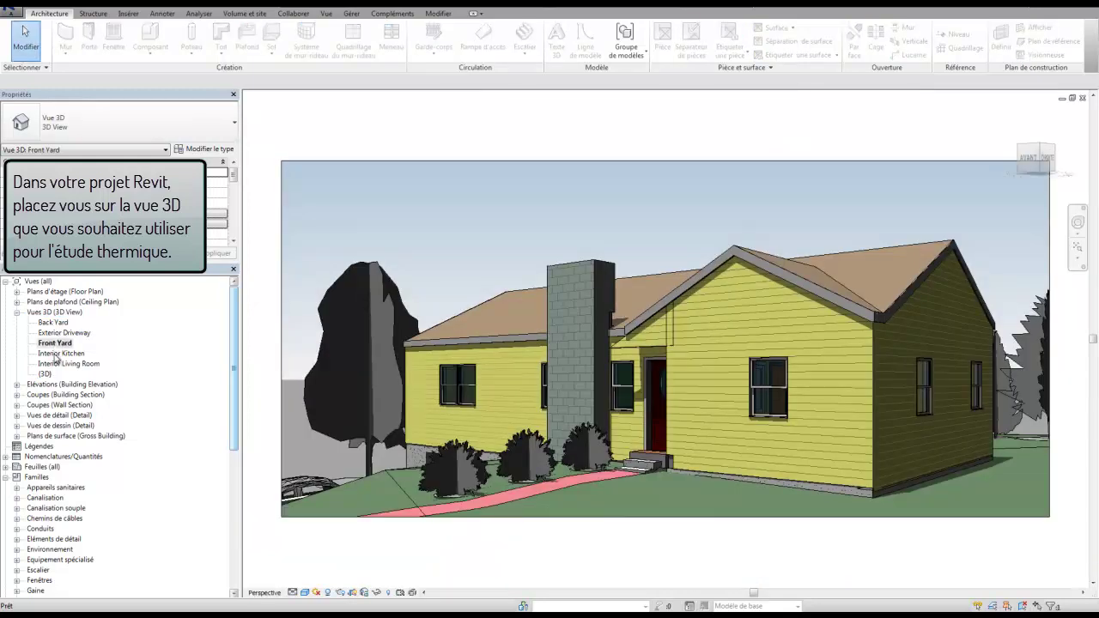
double_click(44, 374)
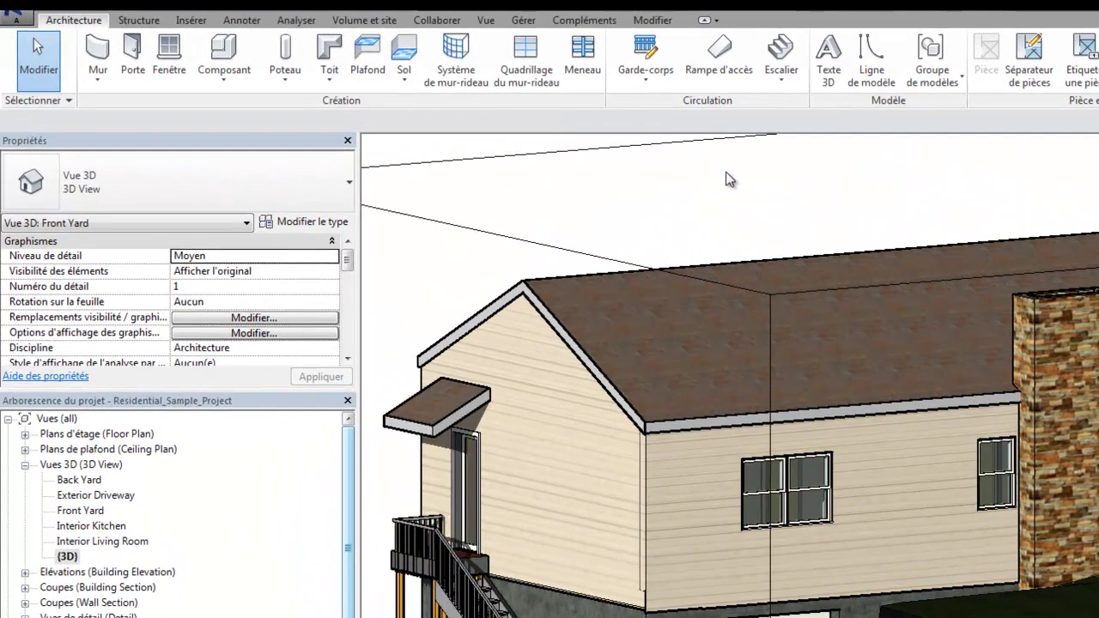
- Start the direct synchronisation of the Revit project with the ArchiWIZARD add-in
left_click(589, 25)
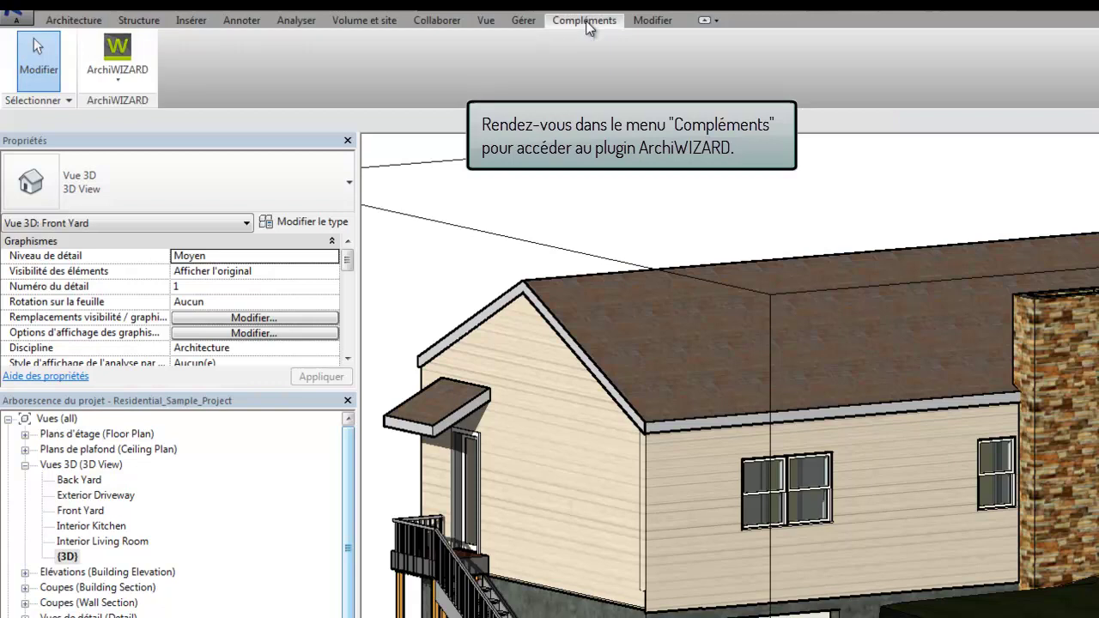
left_click(126, 85)
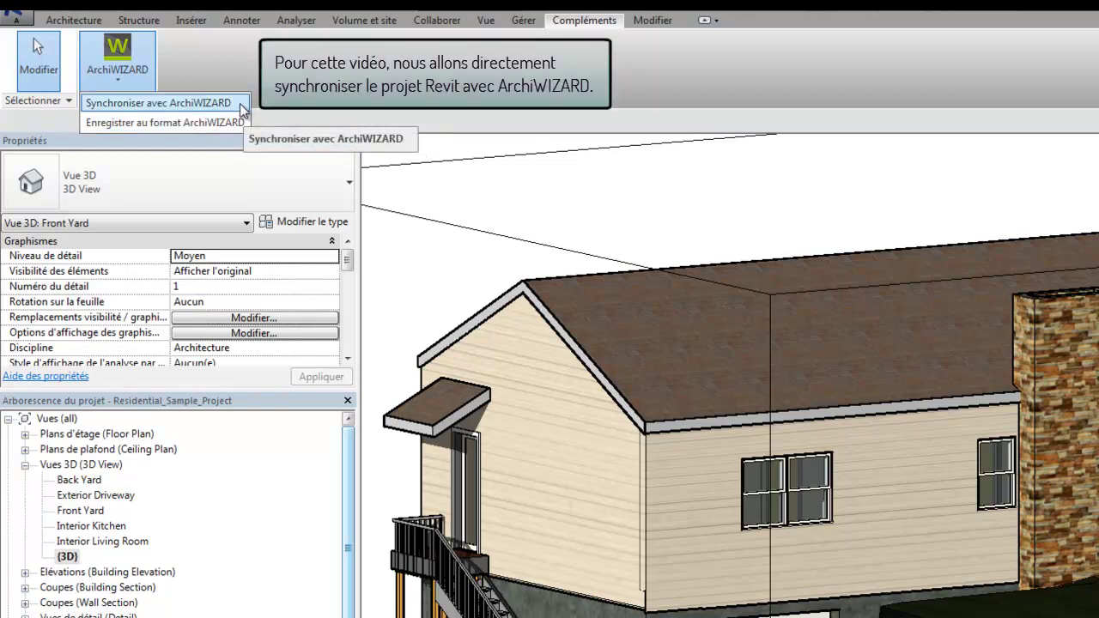
left_click(241, 104)
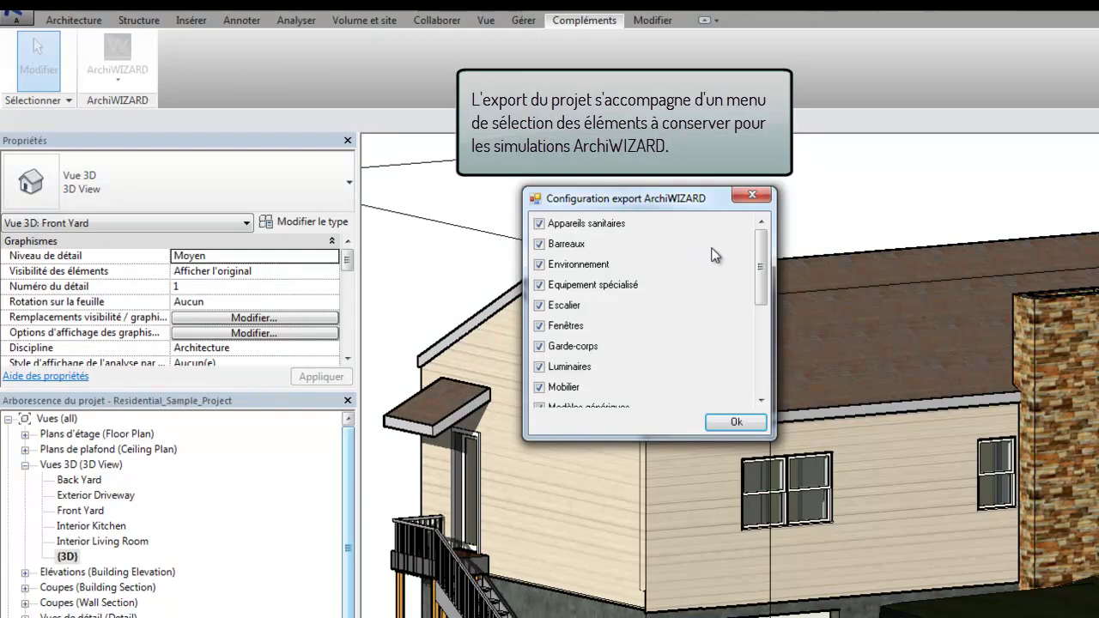
- Exclude Appareils sanitaires, Equipement spécialisé, Garde-corps, Luminaires and Mobilier from the ArchiWIZARD export and run it
mouse_move(760, 266)
left_mouse_down()
mouse_move(761, 362)
mouse_move(761, 273)
left_mouse_up()
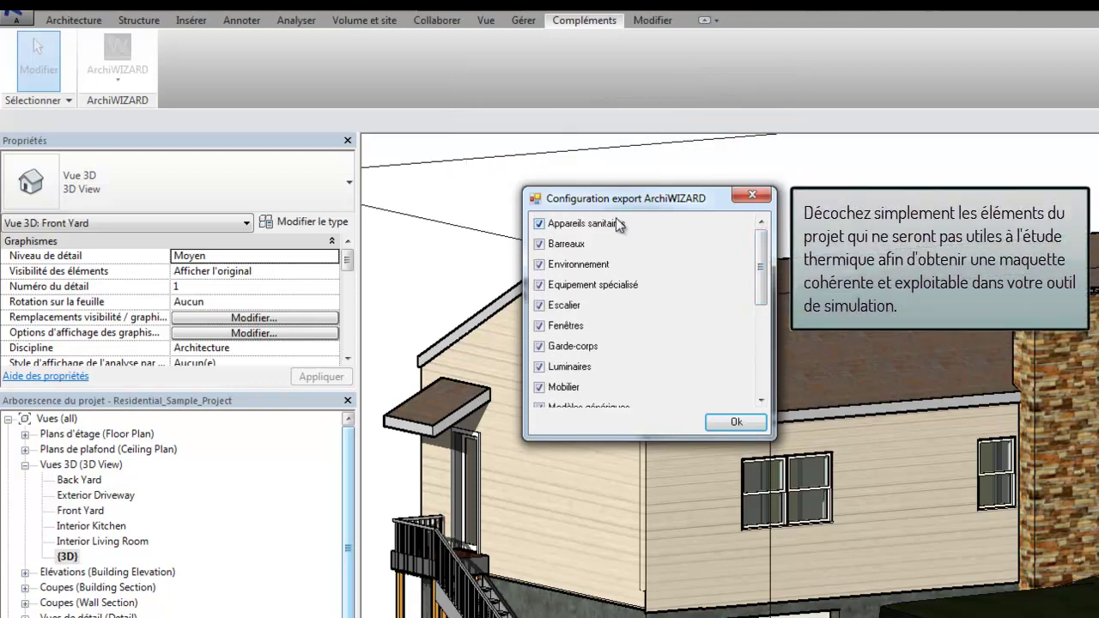
left_click(539, 224)
left_click(539, 285)
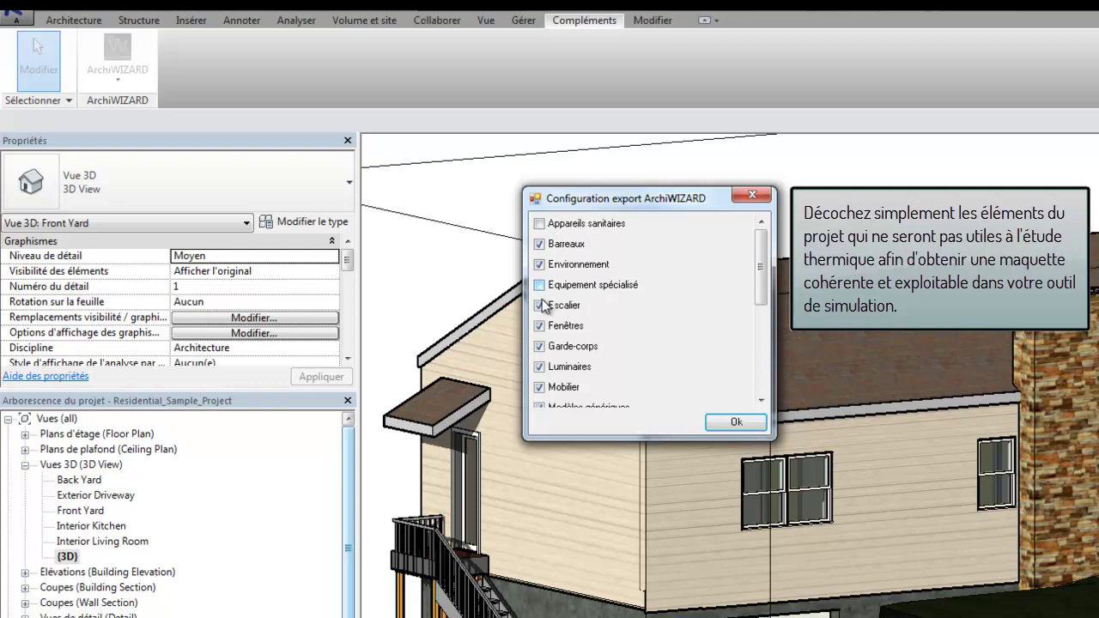
left_click(539, 346)
left_click(539, 367)
left_click(539, 387)
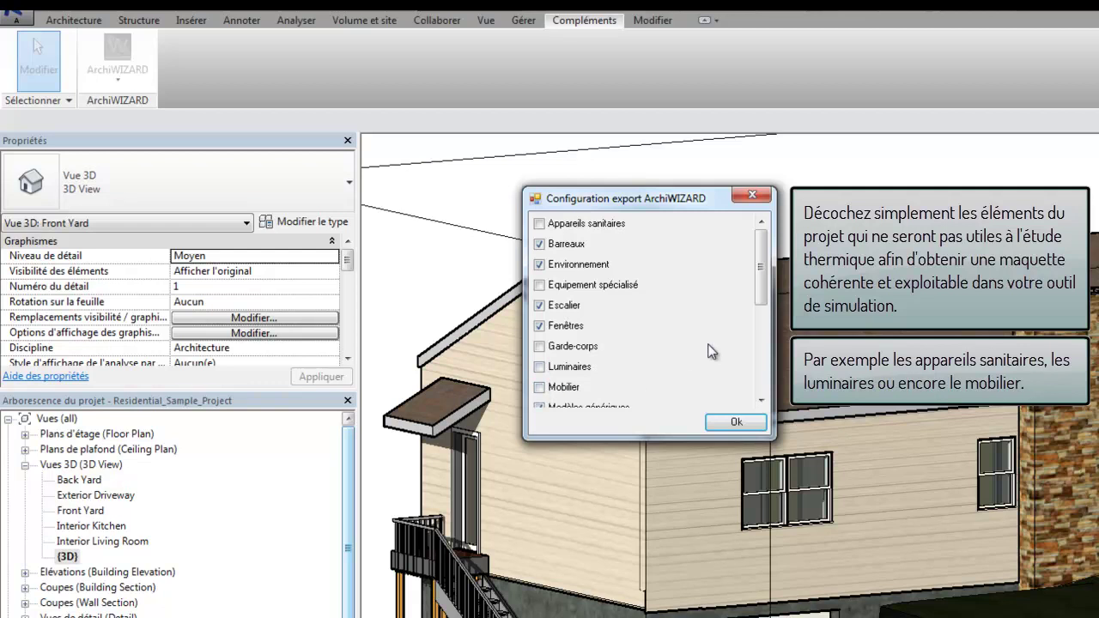
mouse_move(760, 299)
left_mouse_down()
mouse_move(760, 388)
mouse_move(766, 296)
left_mouse_up()
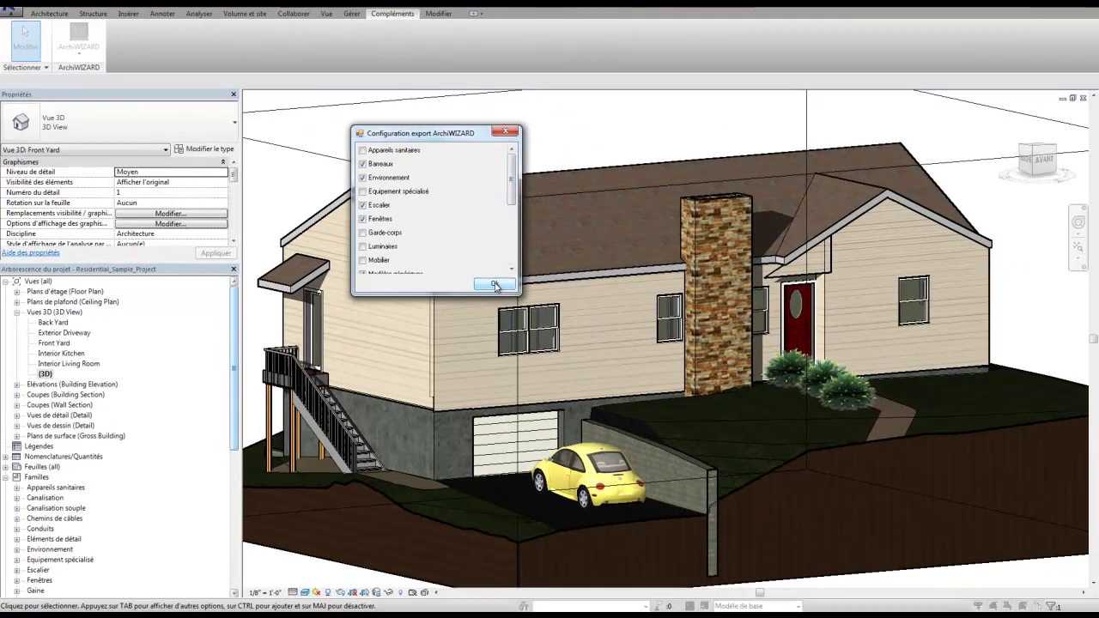
left_click(500, 287)
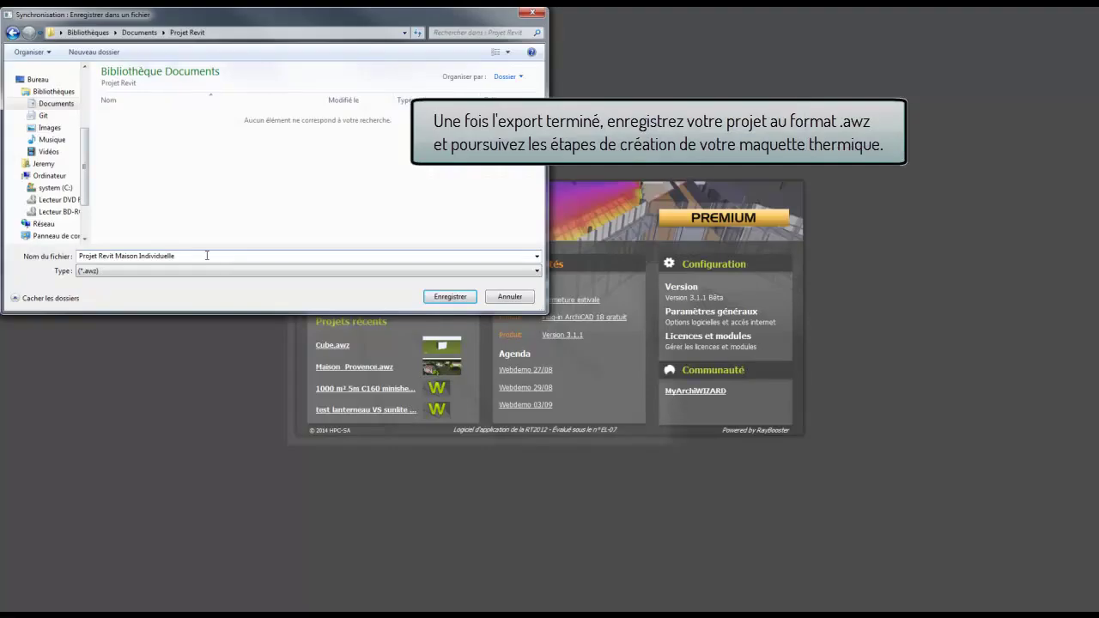
- Save the synchronised project as Projet Revit Maison Individuelle in .awz format and choose THBCE2012_TRAPPES_H1a as its weather location
left_click(449, 297)
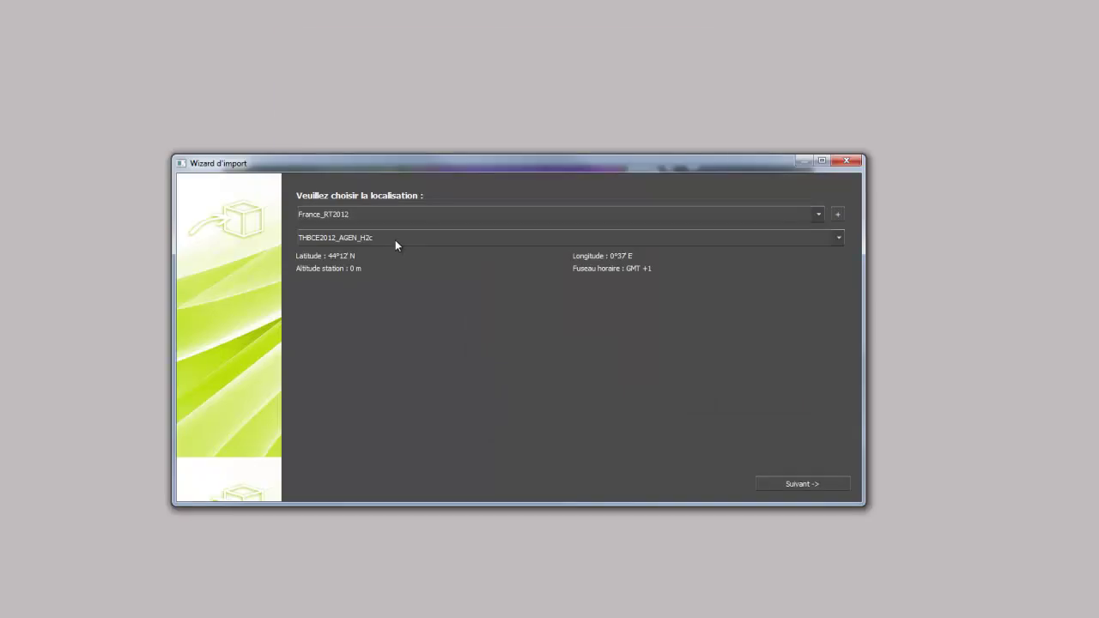
left_click(395, 239)
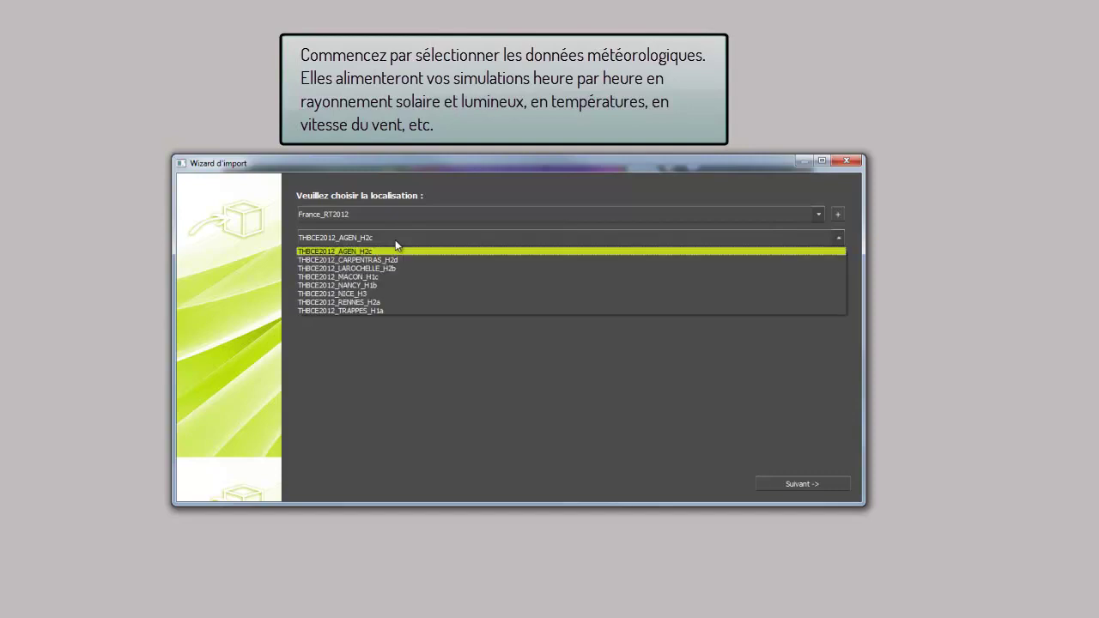
left_click(383, 311)
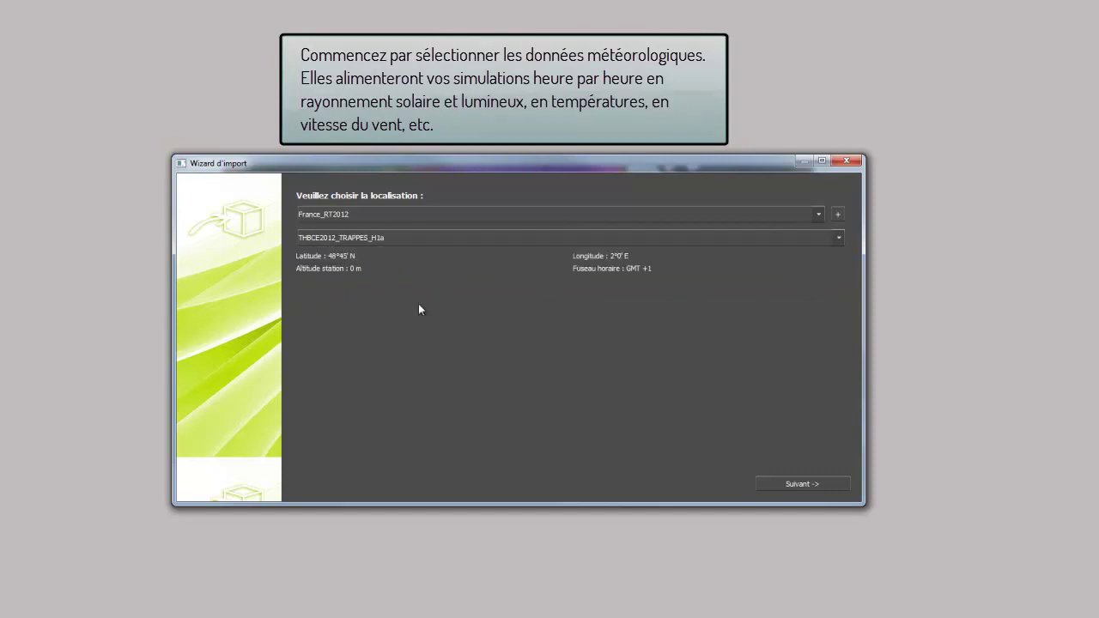
left_click(805, 484)
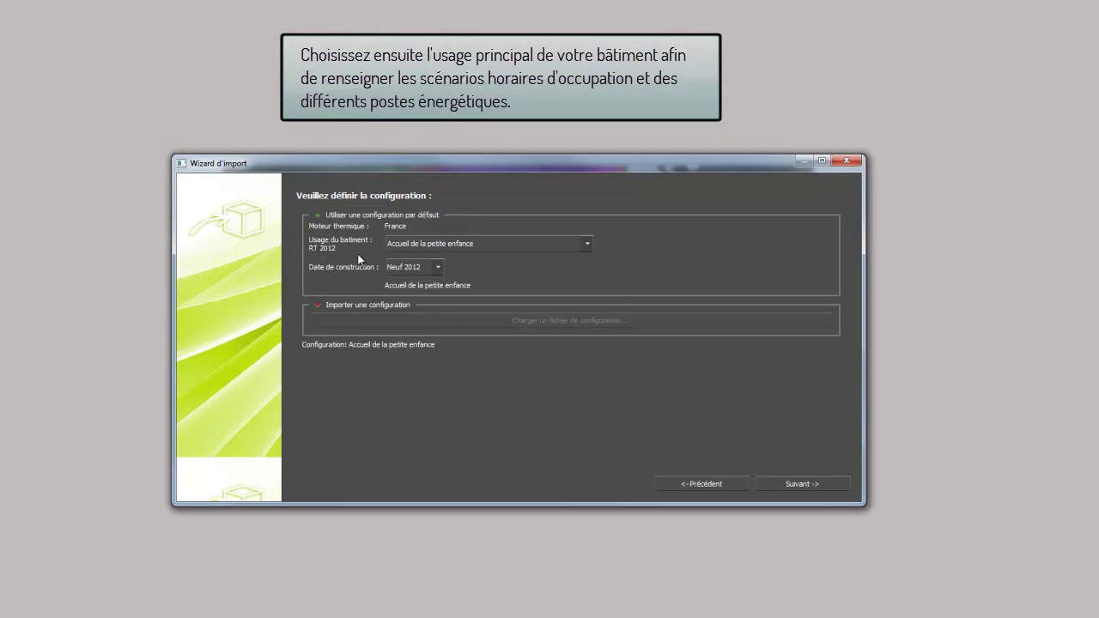
- Set the building usage to Maison individuelle in the default configuration and continue to the thermal model validation
left_click(525, 246)
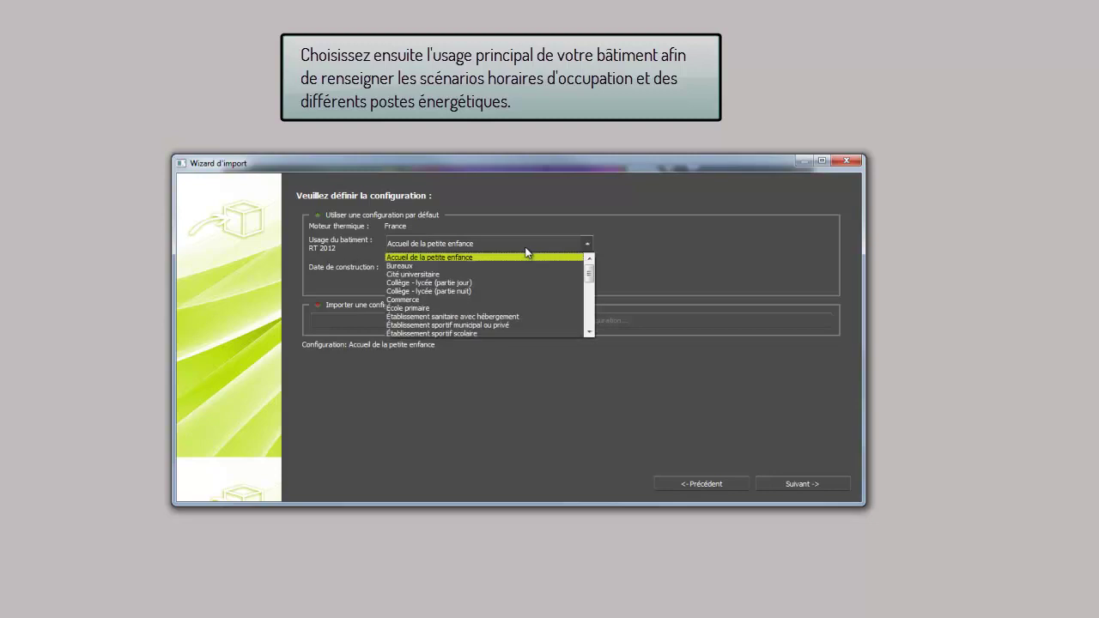
scroll(508, 319, "down", 1)
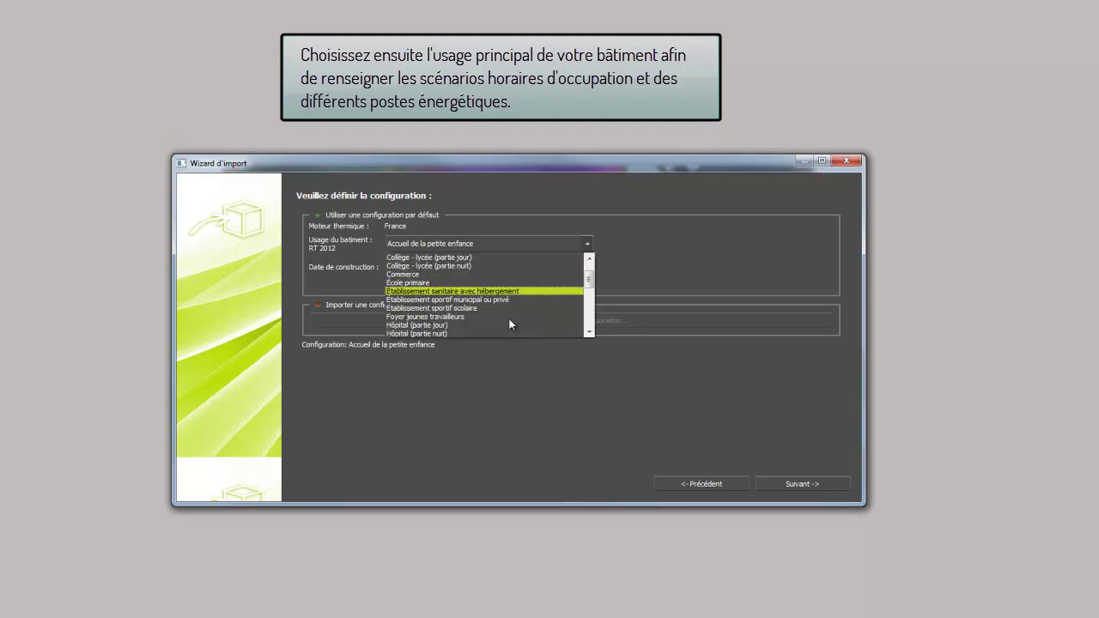
scroll(508, 319, "down", 1)
scroll(510, 323, "down", 3)
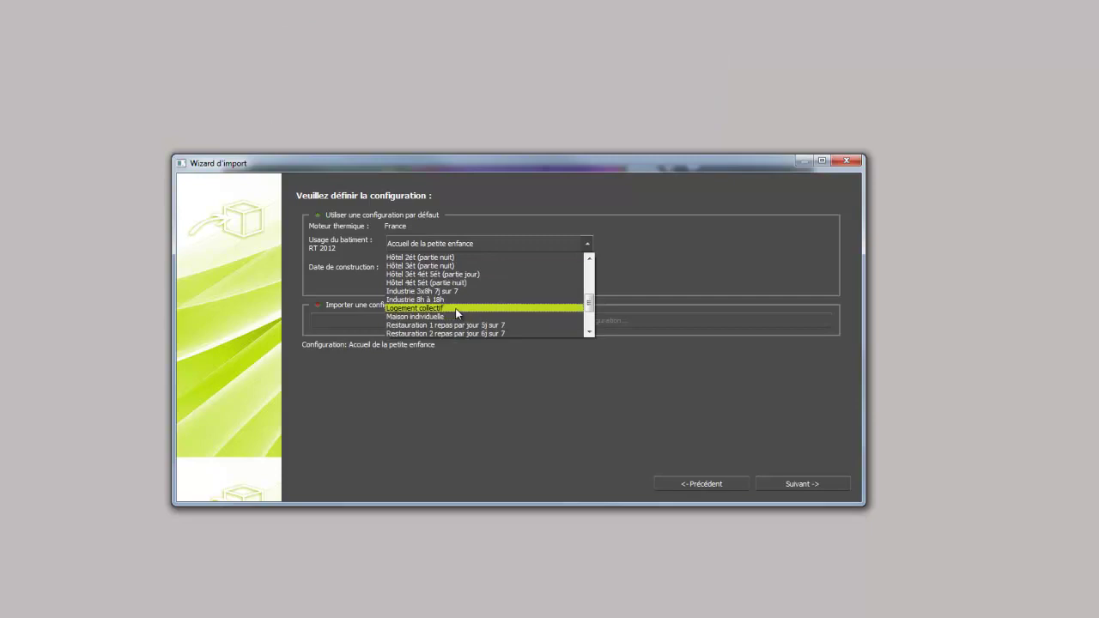
left_click(455, 317)
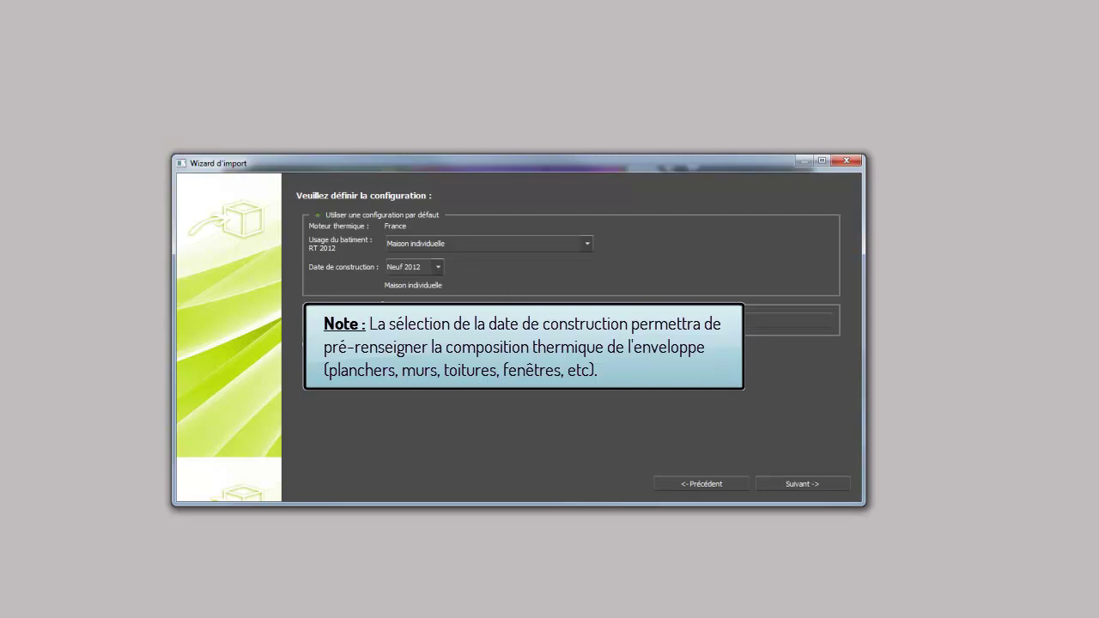
left_click(801, 485)
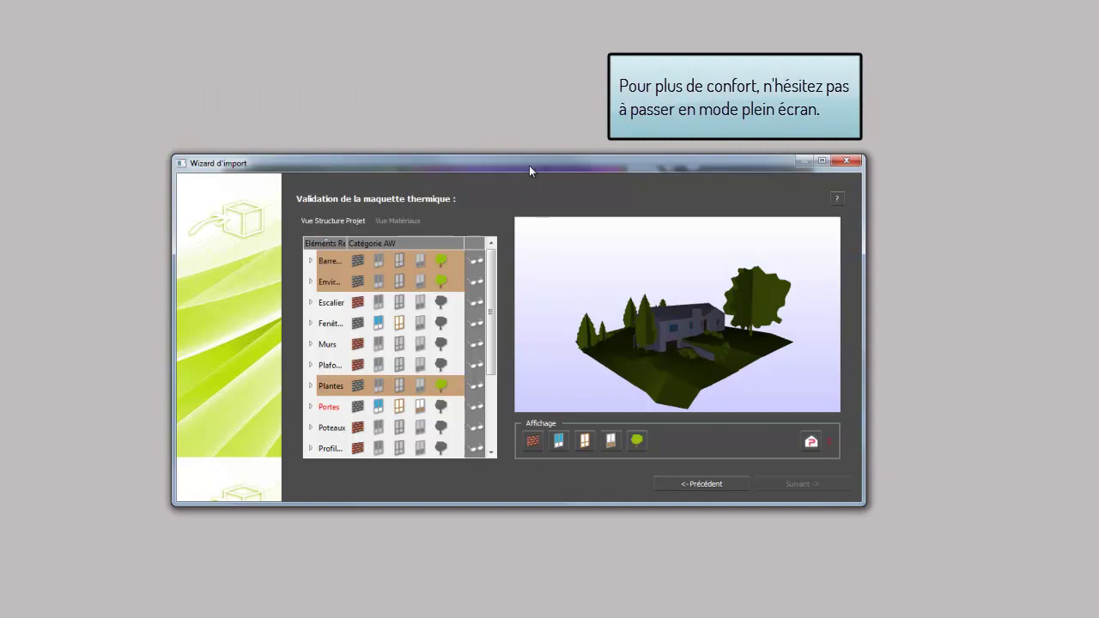
- Maximise the import wizard and assign only the exterior Retaining - 12" Concrete wall type under Murs to the environment category
left_click(821, 160)
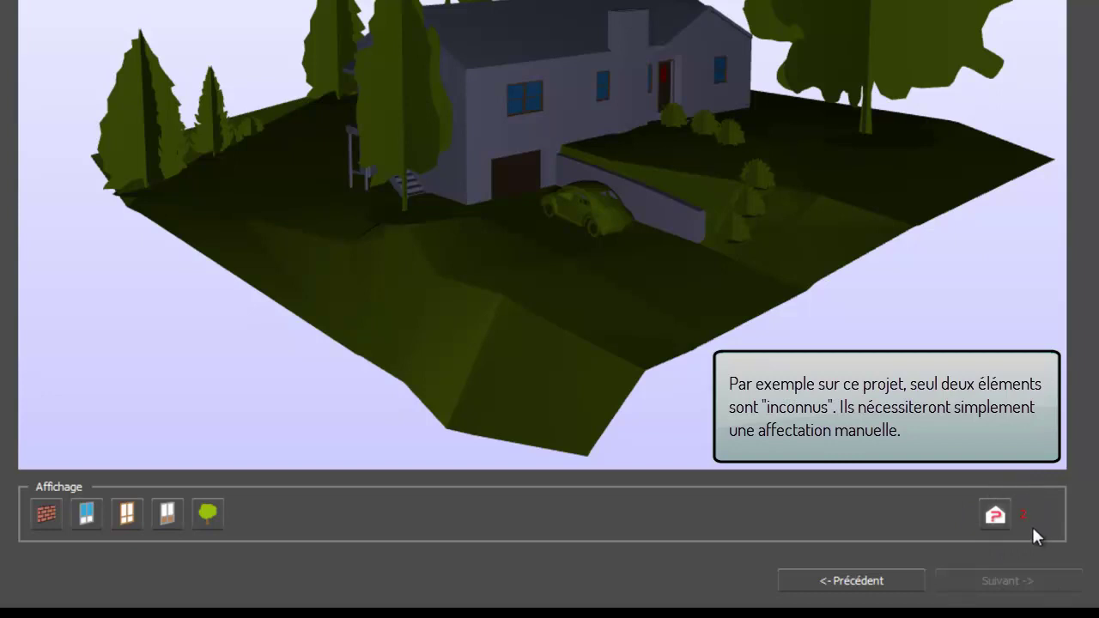
left_click(996, 515)
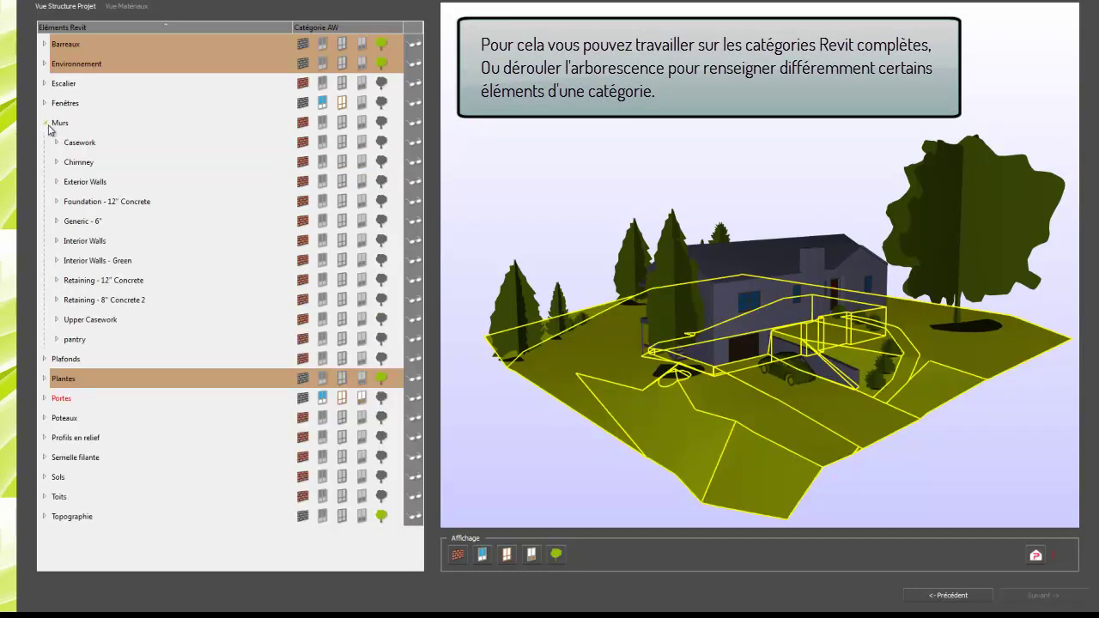
left_click(57, 182)
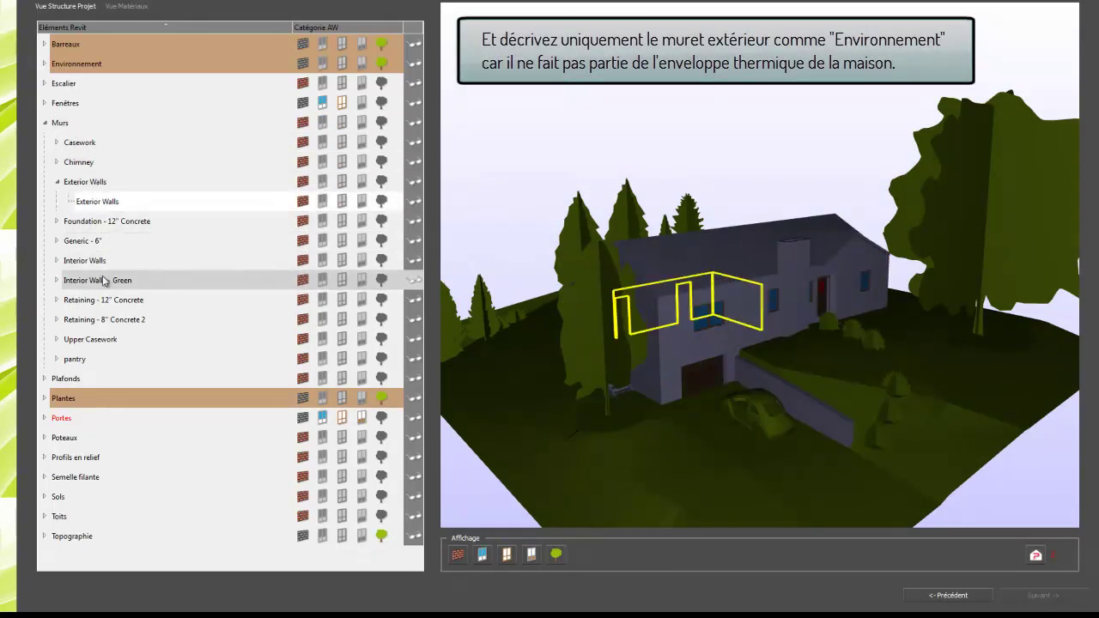
left_click(115, 306)
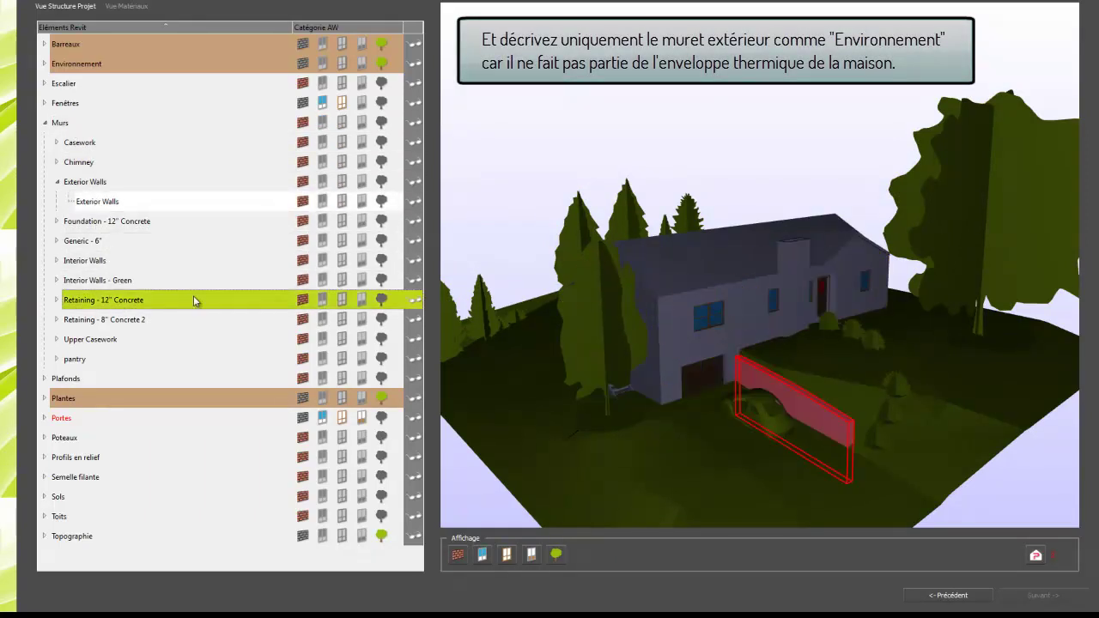
left_click(379, 299)
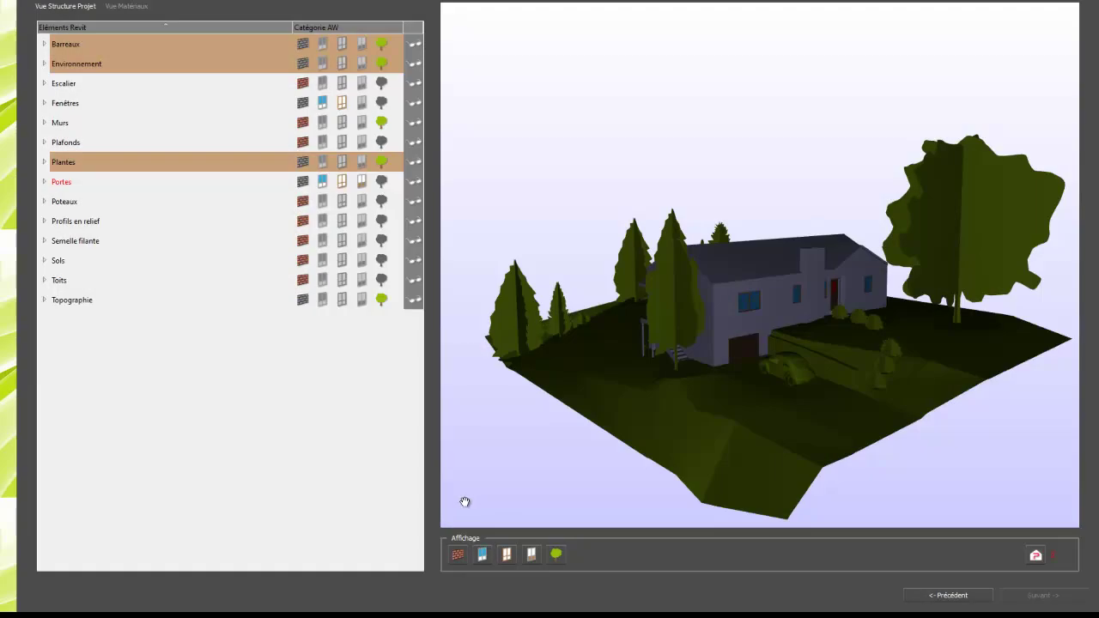
- Examine the model's ArchiWIZARD categories in 3D by switching walls, glazing, frames, opaque fillings and environment off and back on
left_click(457, 555)
left_click(458, 556)
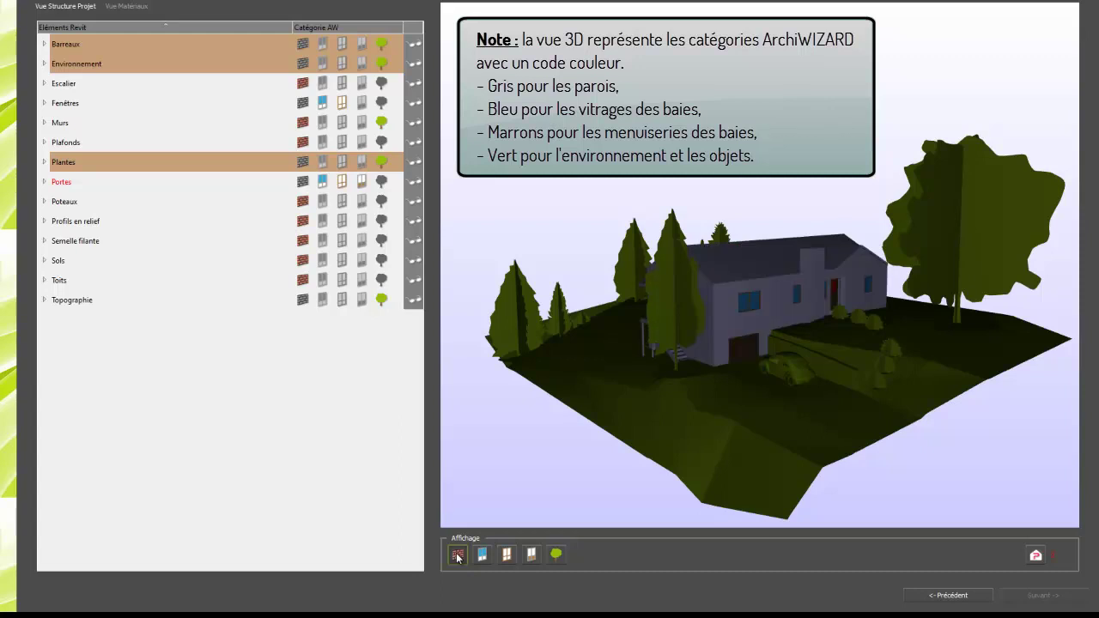
left_click(558, 556)
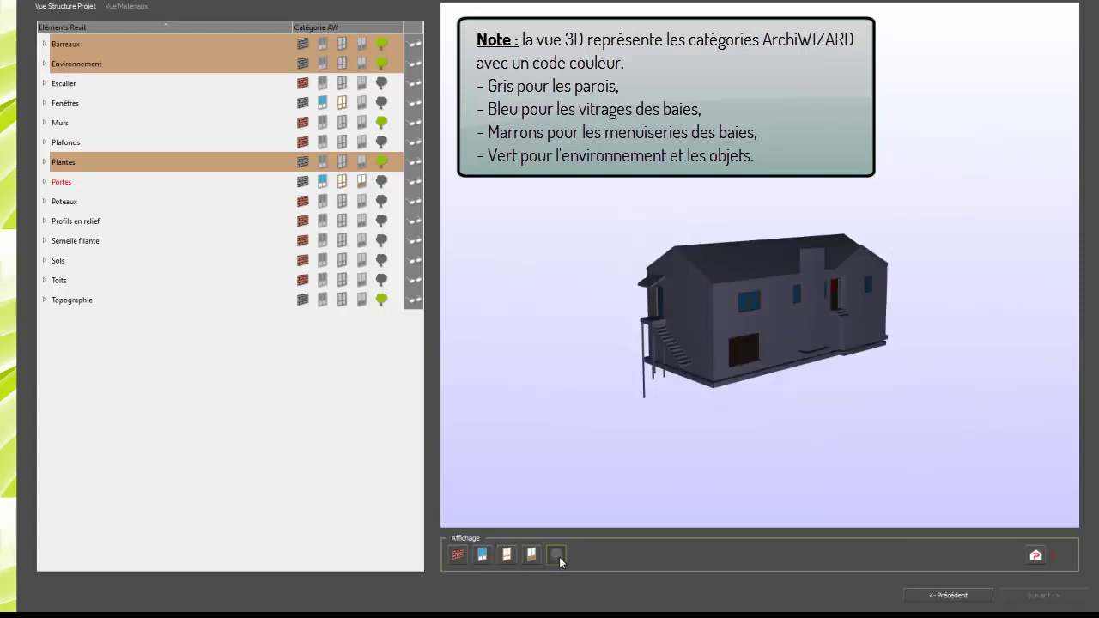
left_click(458, 556)
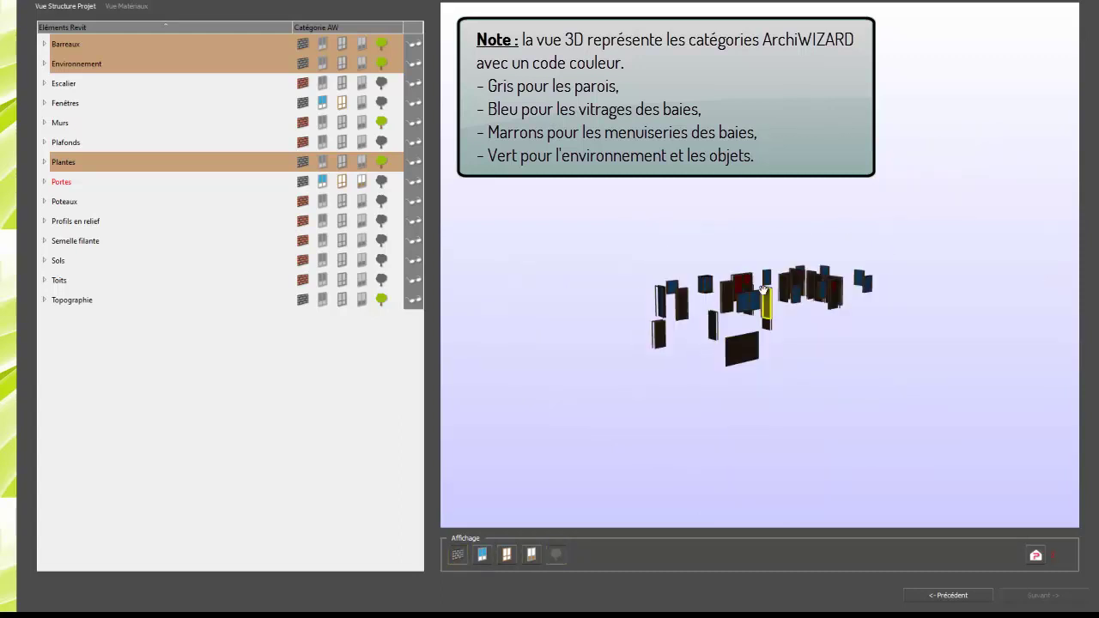
scroll(749, 304, "up", 3)
left_click(483, 556)
left_click(483, 556)
left_click(507, 556)
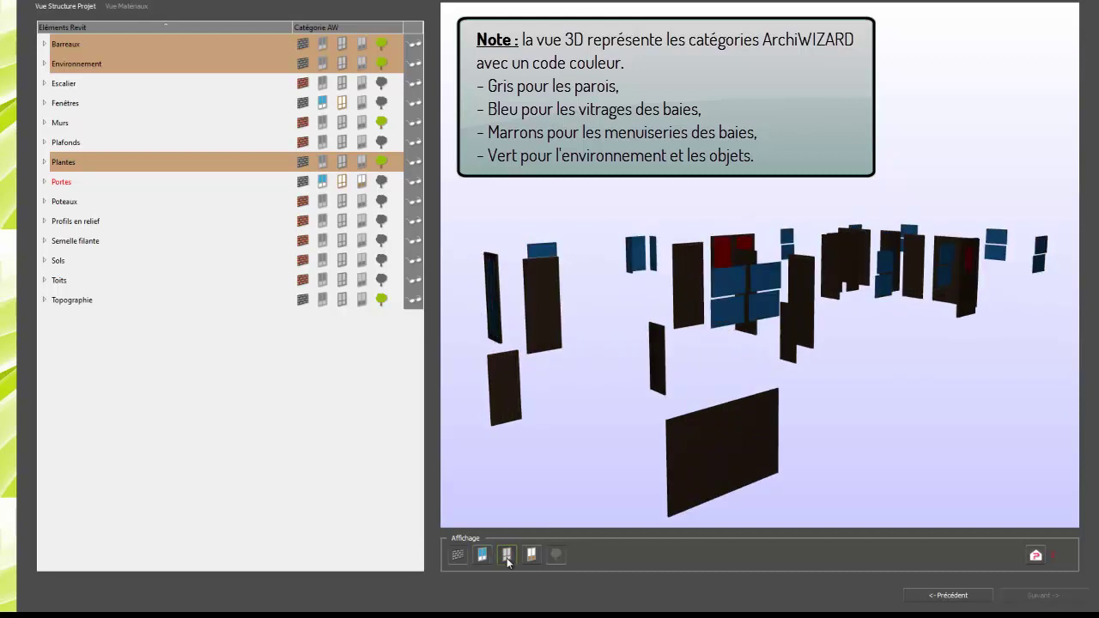
left_click(507, 557)
left_click(532, 556)
left_click(533, 556)
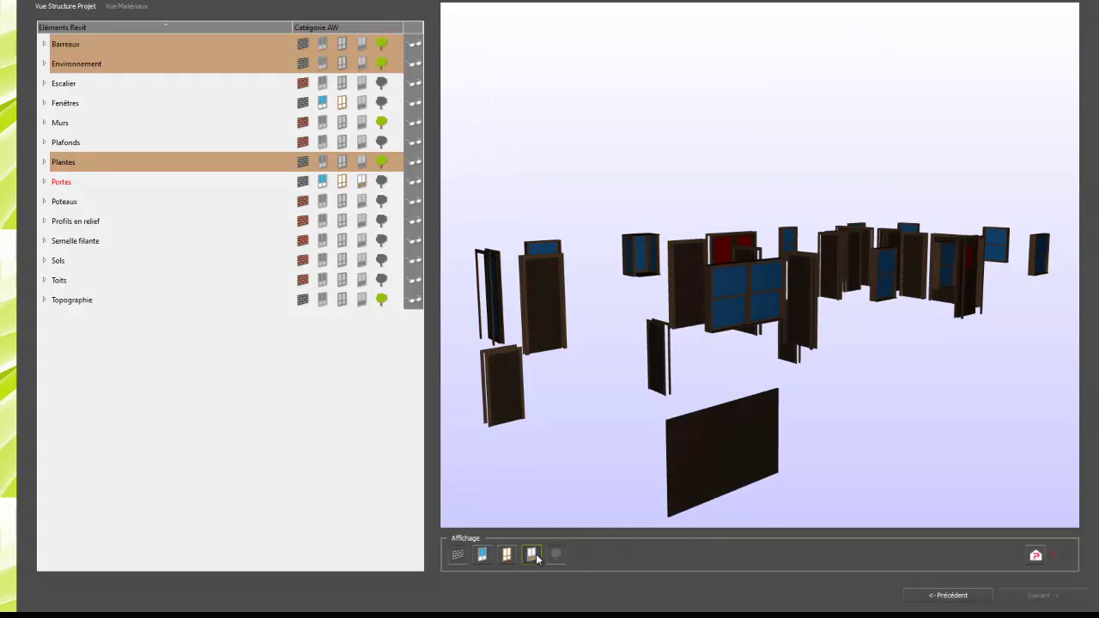
left_click(558, 556)
left_click(458, 555)
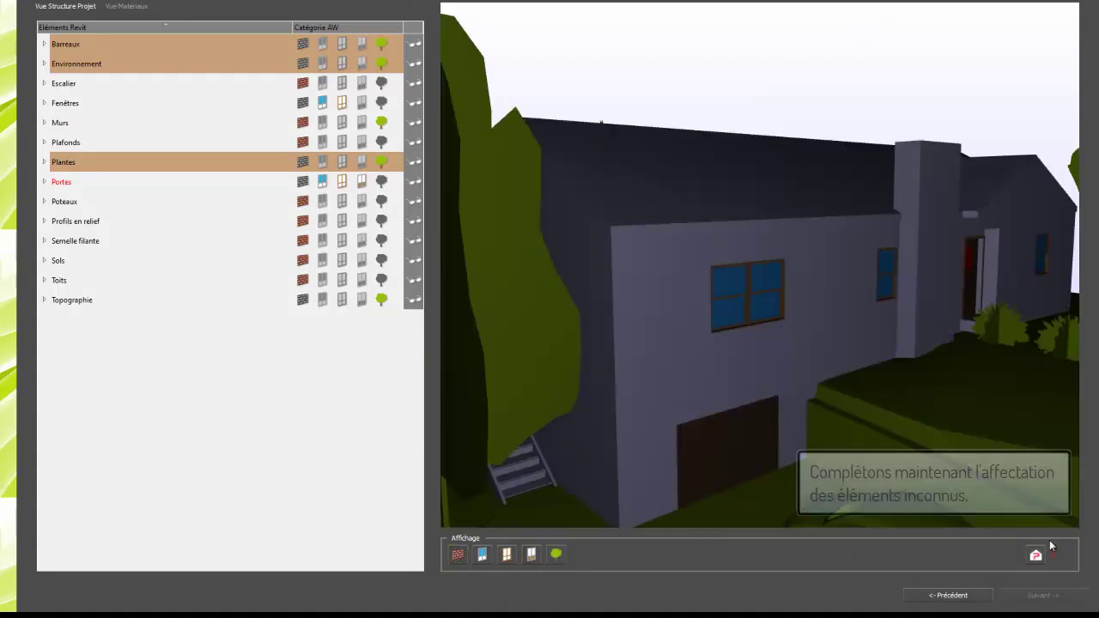
- Isolate the unknown elements in the 3D view by hiding the environment, opaque filling, frame, glazing and wall categories
left_click(558, 556)
left_click(531, 556)
left_click(507, 556)
left_click(482, 556)
left_click(458, 556)
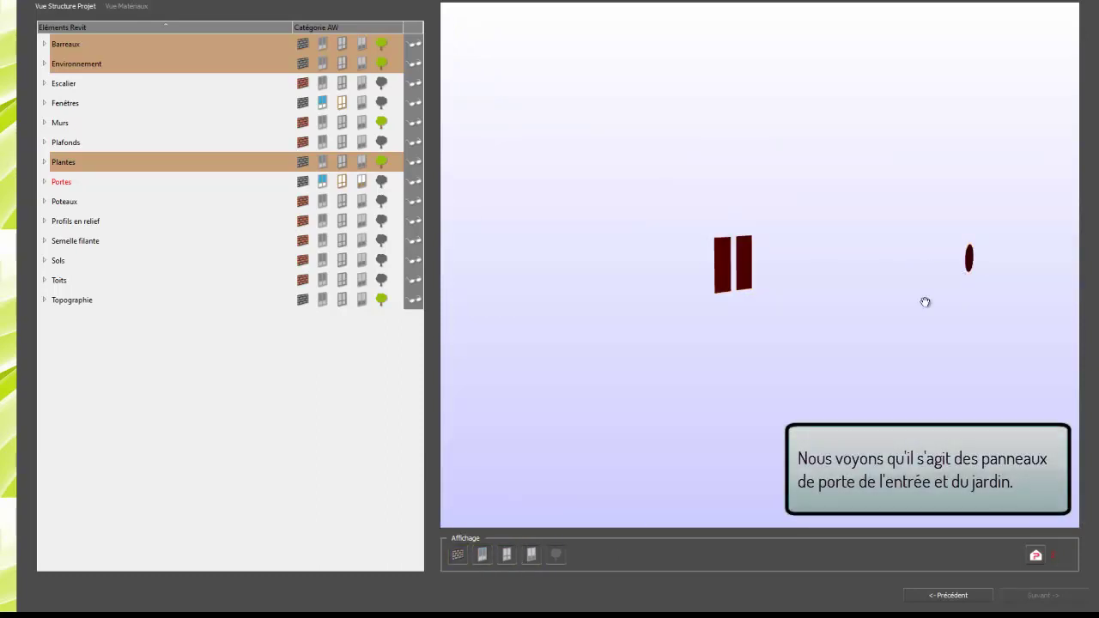
- Expand the Portes category and highlight the unclassified door families Double-Glass 2 and Single-Panel 3 in the 3D view
left_click(54, 183)
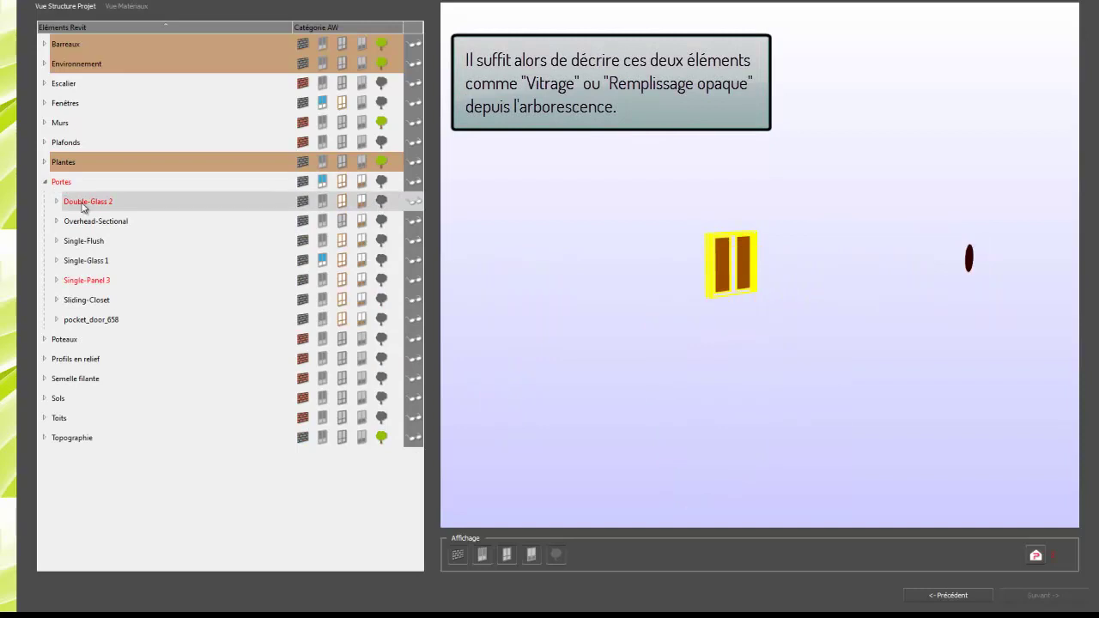
left_click(84, 205)
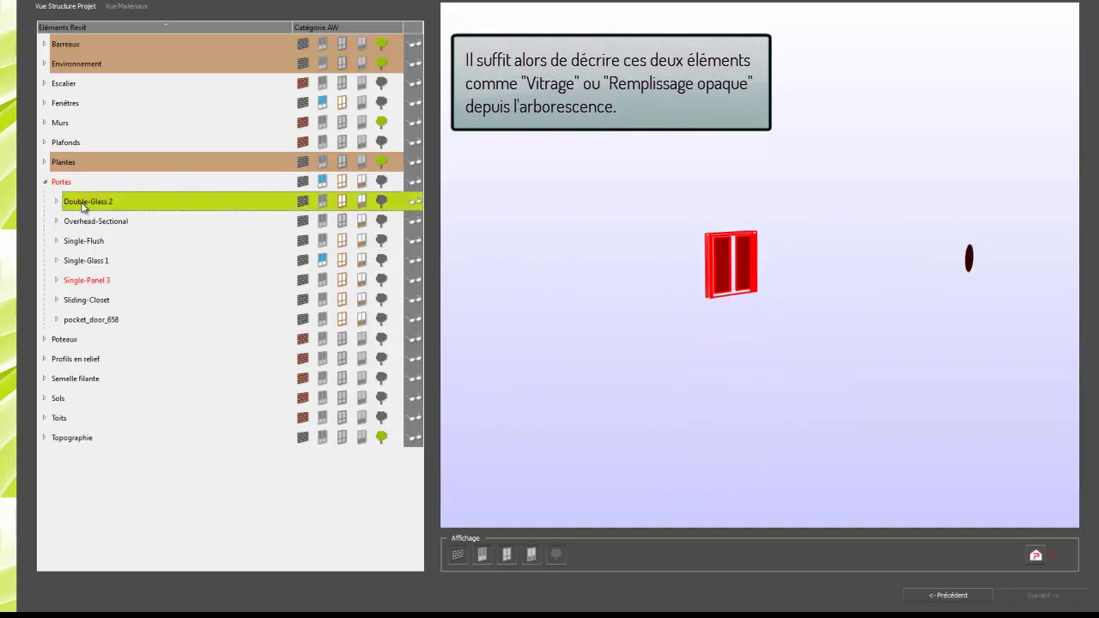
left_click(84, 283)
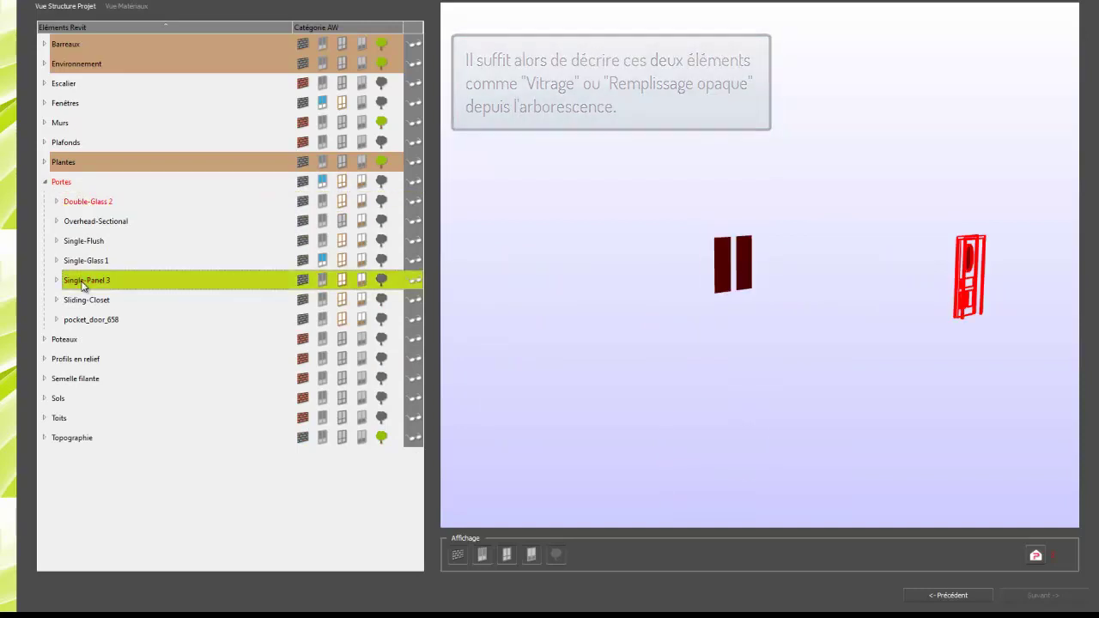
- Assign the Vitrage category to the unclassified 72" x 78" element of the Double-Glass 2 door
left_click(89, 206)
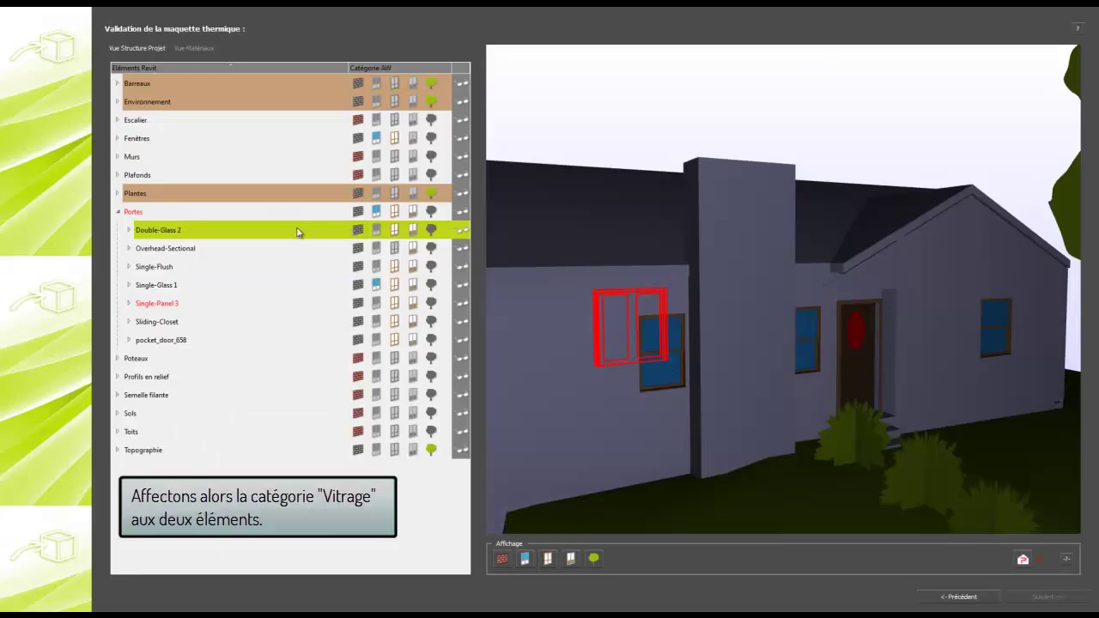
left_click(127, 234)
left_click(150, 245)
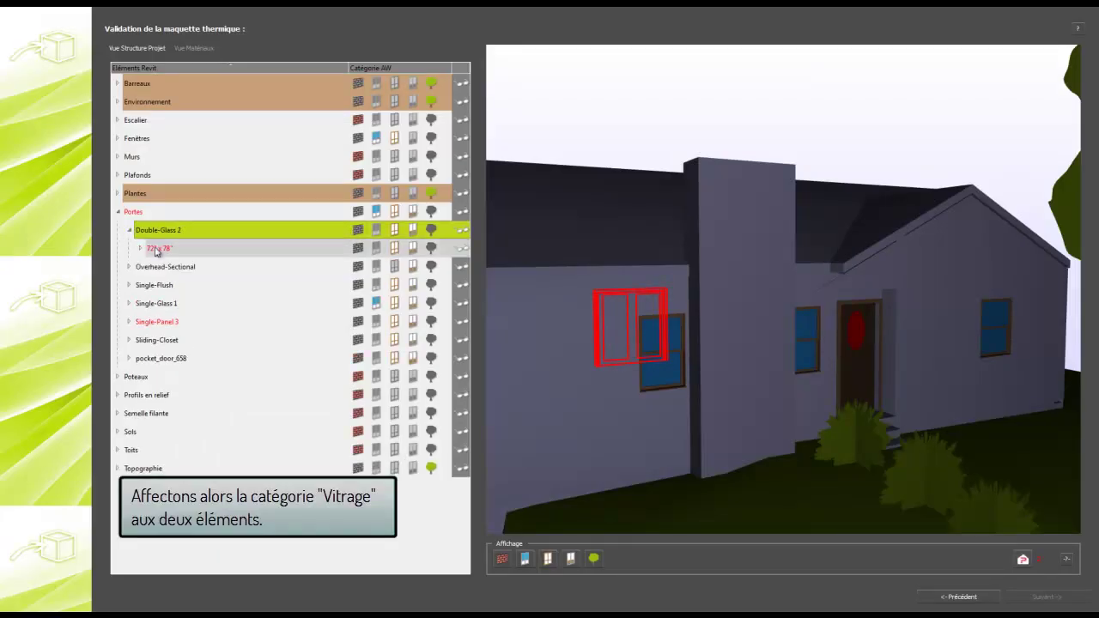
left_click(141, 249)
left_click(168, 306)
left_click(376, 303)
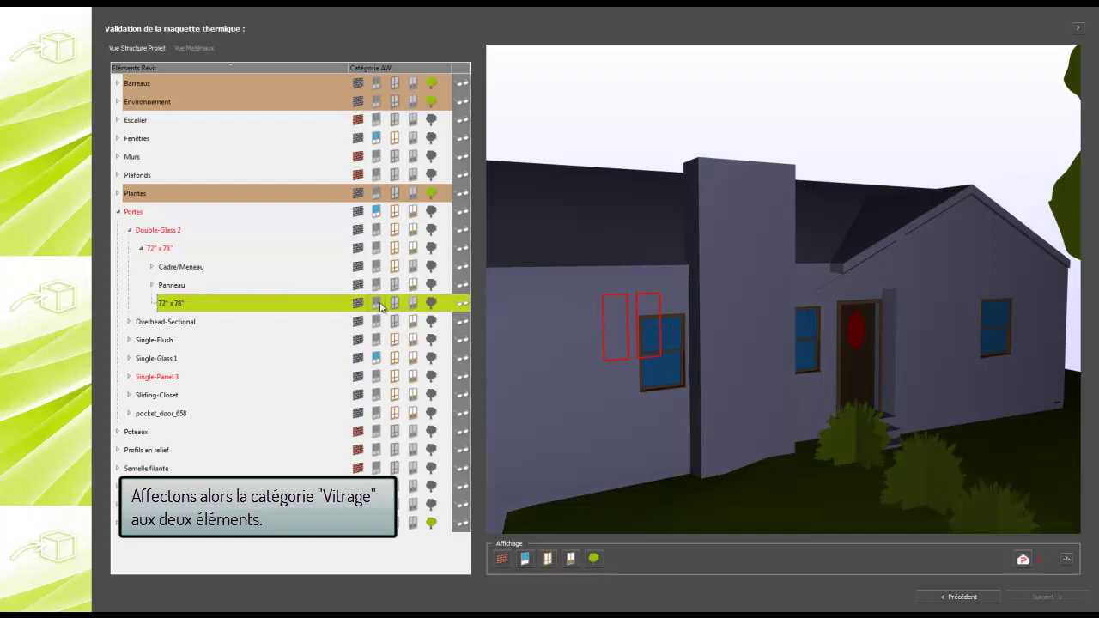
- Assign the Vitrage category to the unclassified 36" x 84" element of the Single-Panel 3 door
left_click(156, 376)
left_click(129, 376)
left_click(155, 395)
left_click(141, 395)
left_click(172, 450)
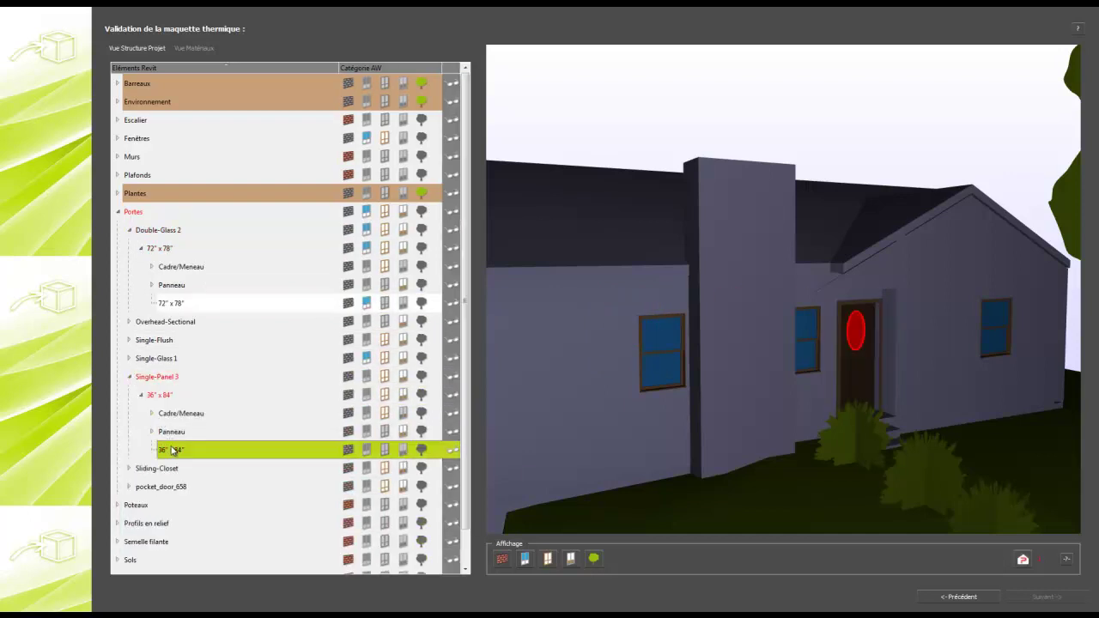
left_click(367, 451)
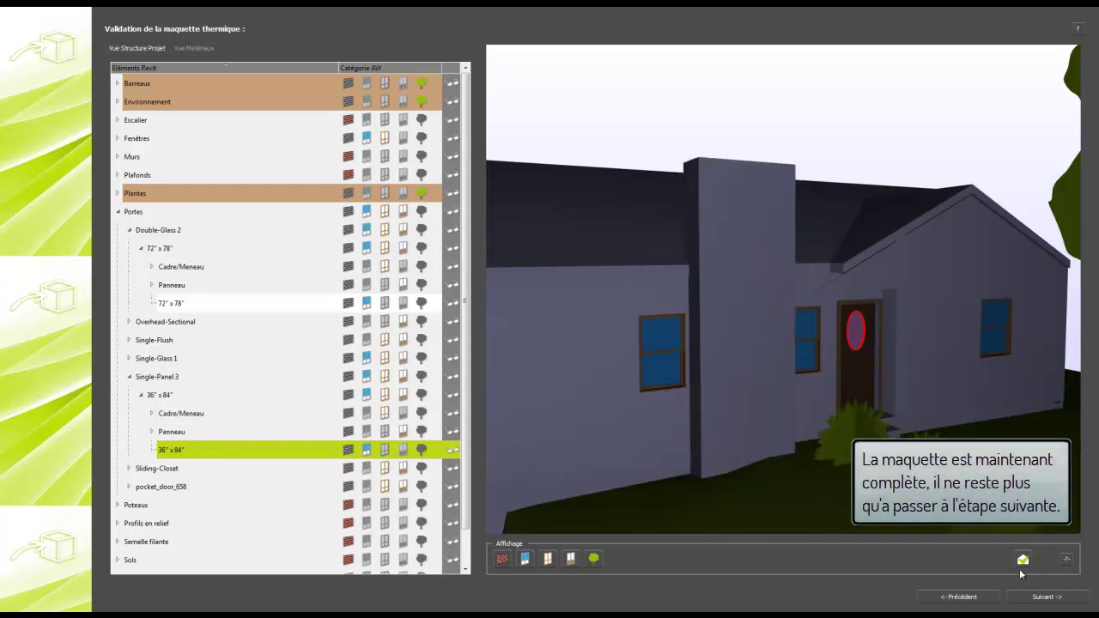
- Continue to the scene scale definition, check the house against the human silhouette, and finish the import
left_click(1046, 597)
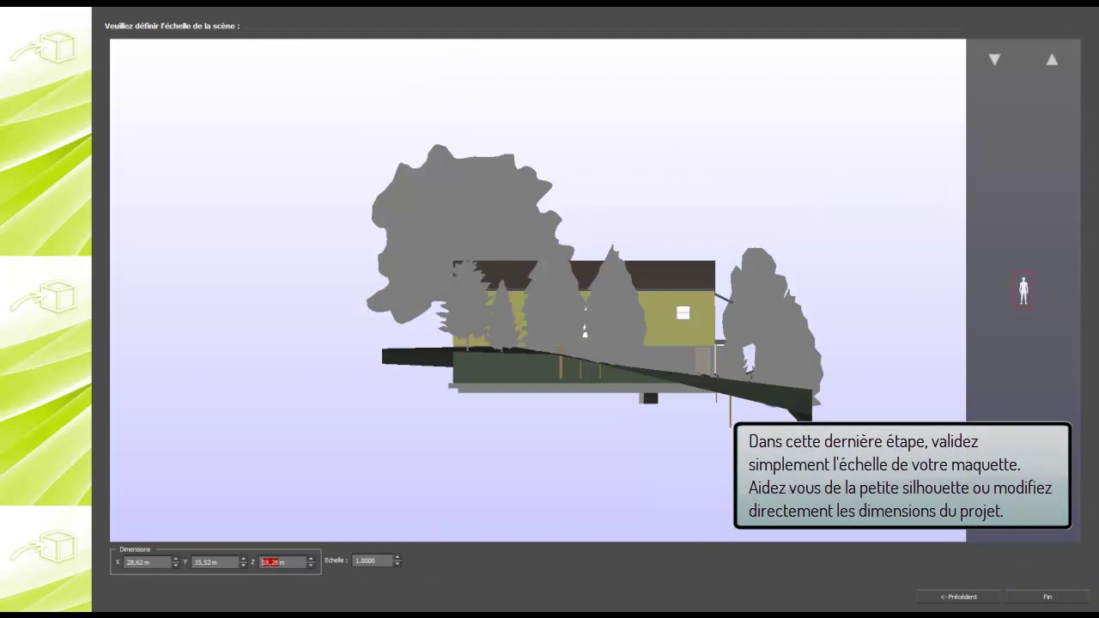
scroll(672, 336, "up", 5)
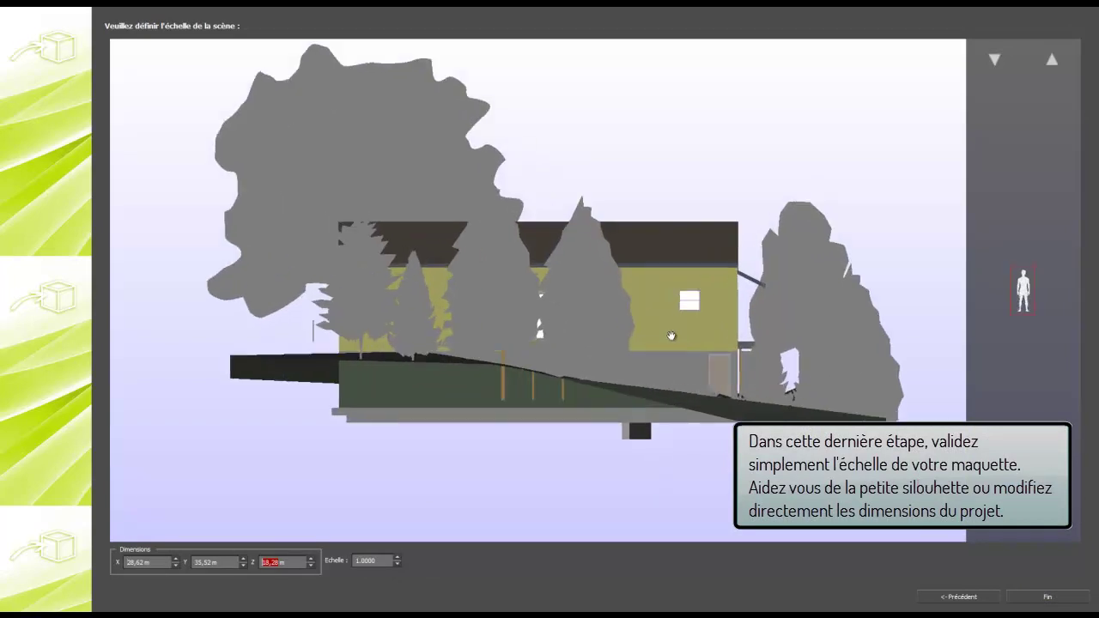
scroll(671, 336, "up", 2)
left_click_drag(669, 338, 773, 329)
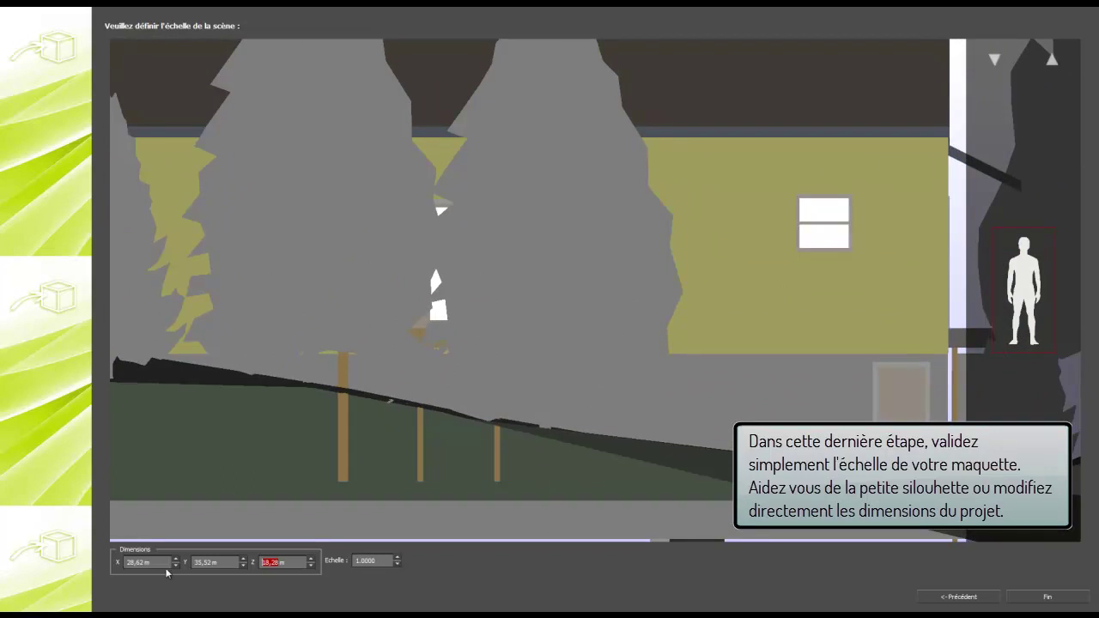
left_click(1047, 596)
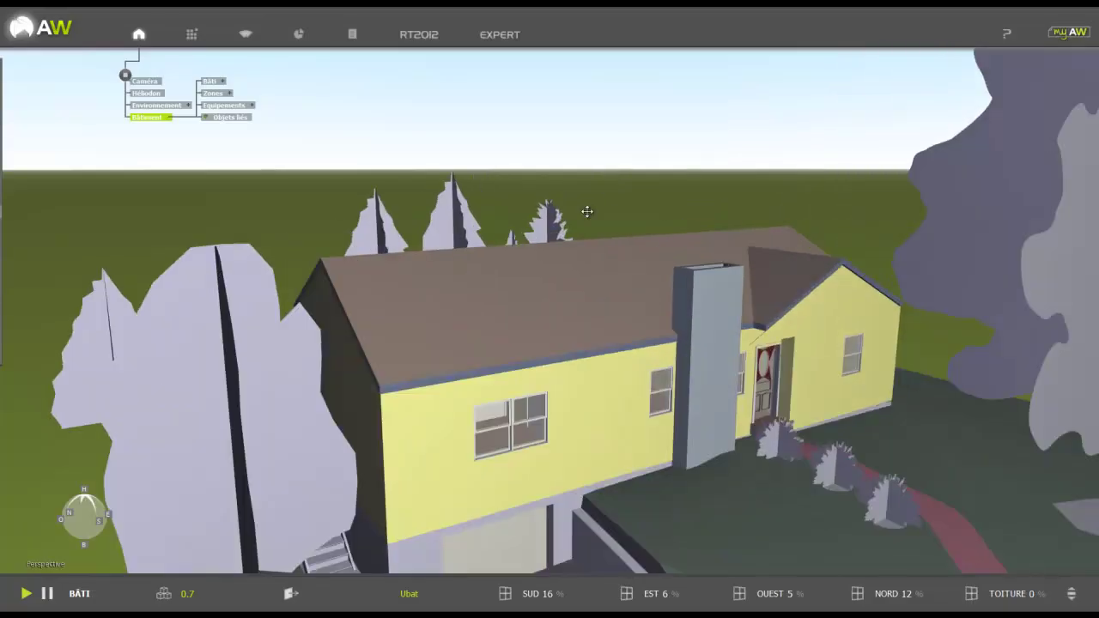
- Examine the rooms of the Maison individuelle zone in 3D, overall and for Etage 1, Etage 2 and Etage 3
middle_click_drag(581, 301, 555, 366)
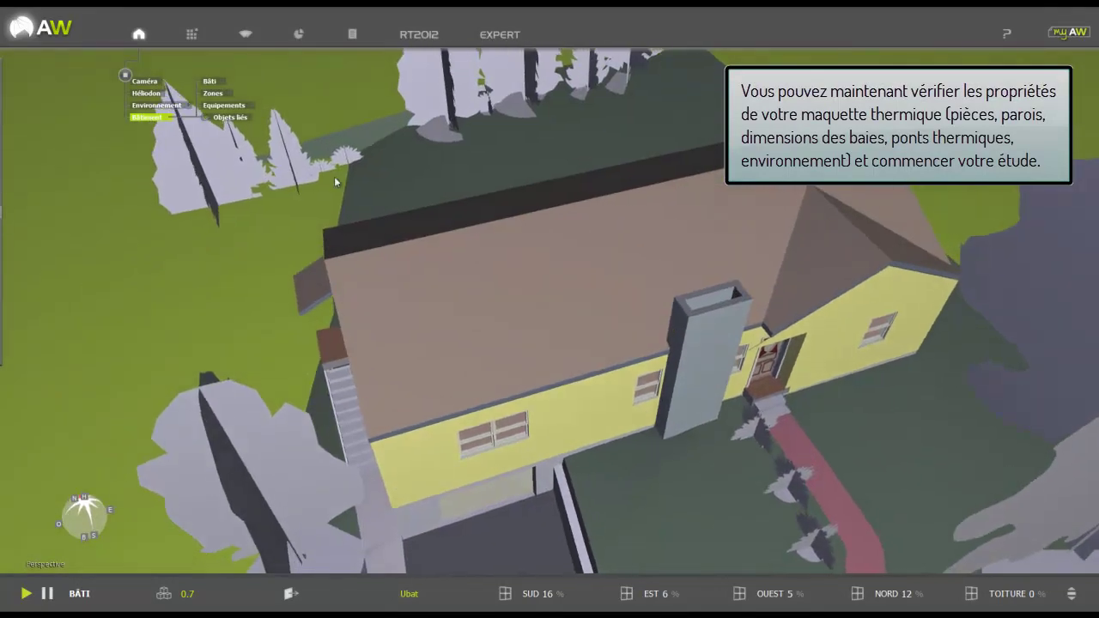
left_click(212, 92)
left_click(289, 81)
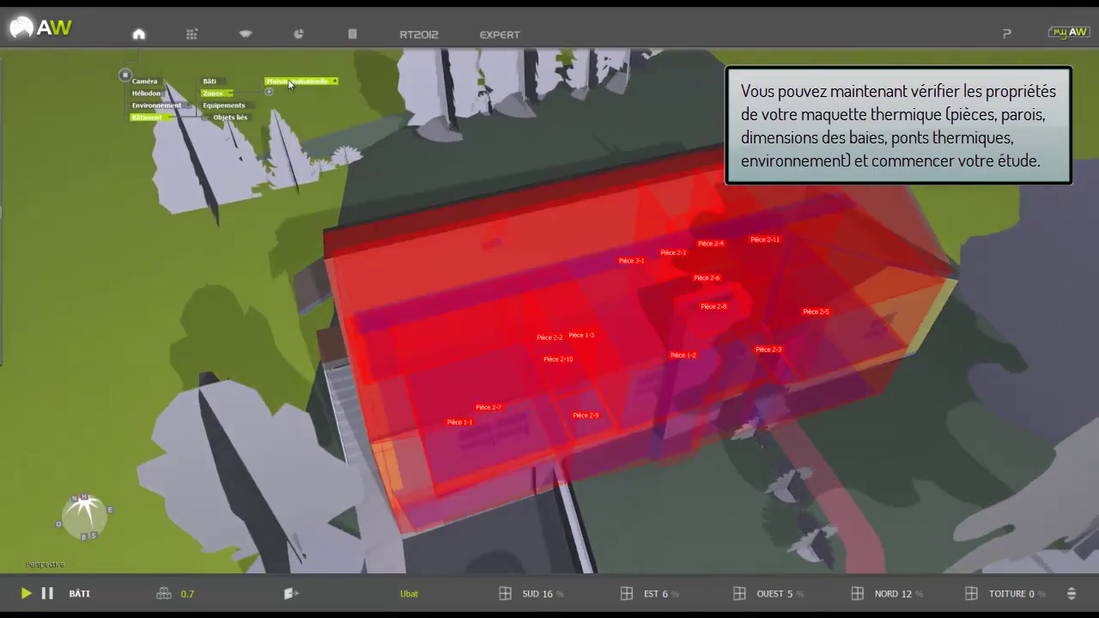
left_click(335, 81)
left_click(359, 82)
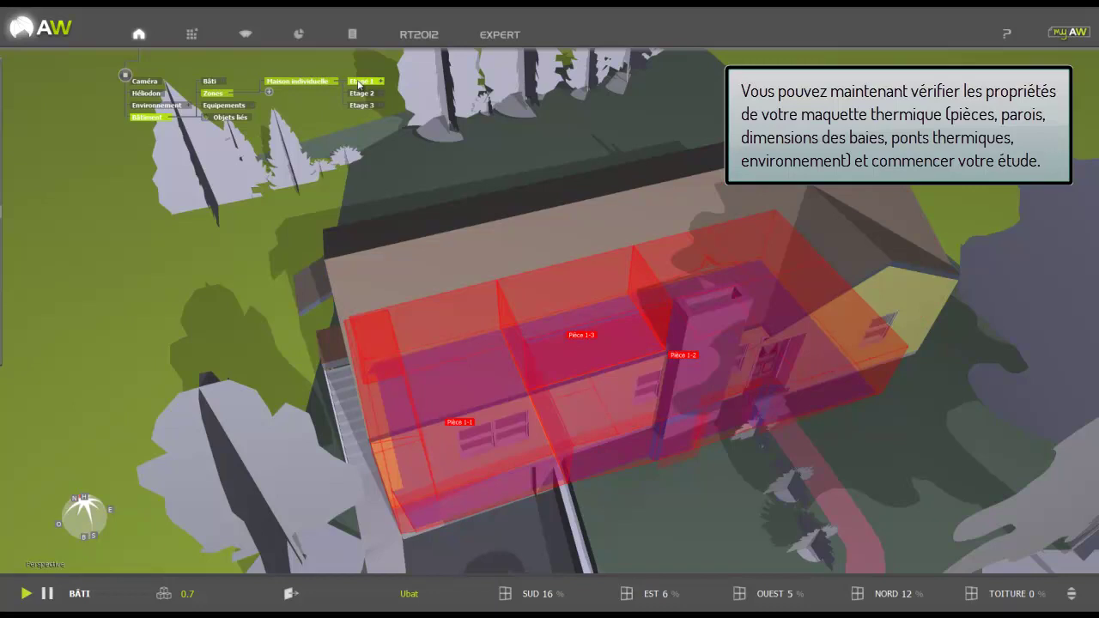
left_click(361, 93)
left_click(361, 105)
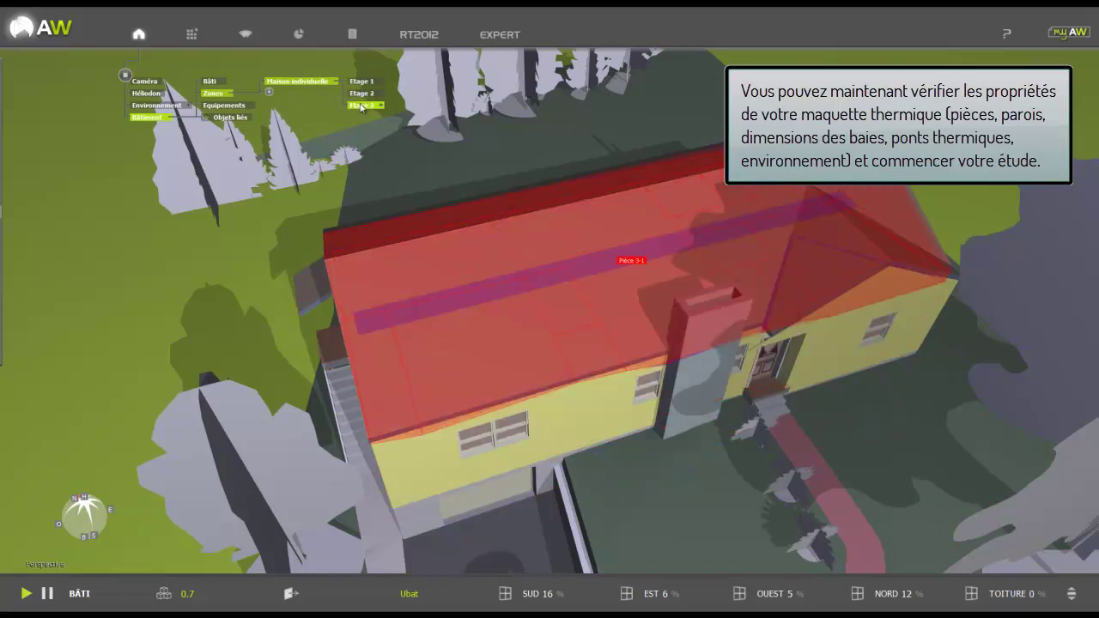
- Examine the model's openings in the Configurateur des baies, highlighting the garage door and the rear glazed door in 3D
left_click(225, 84)
left_click(347, 95)
left_click(397, 83)
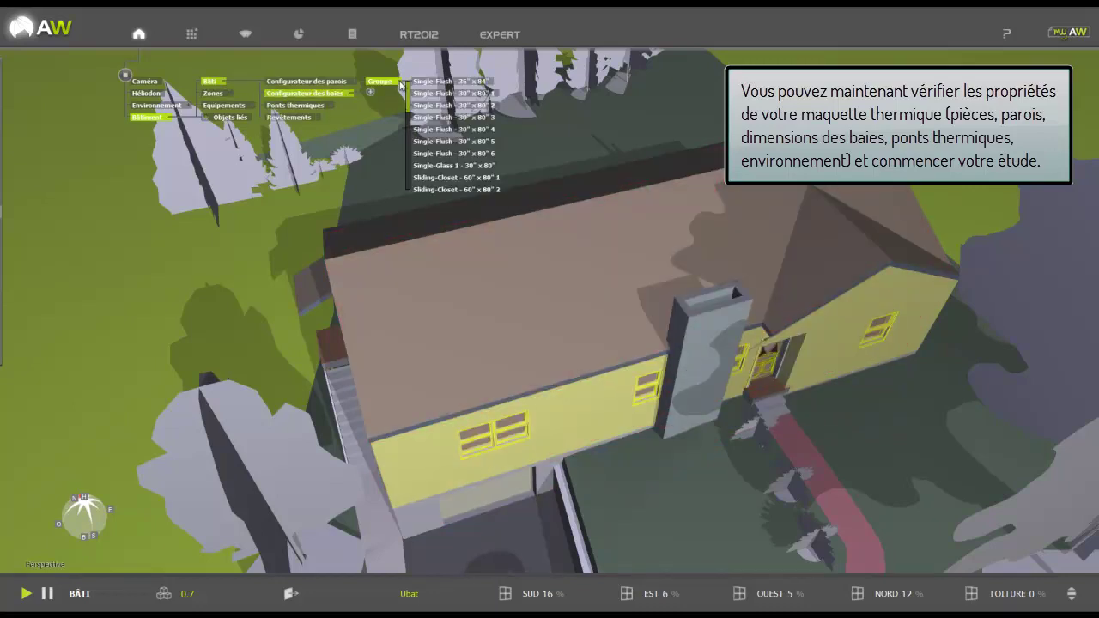
left_click(502, 491)
middle_click_drag(274, 375, 486, 337)
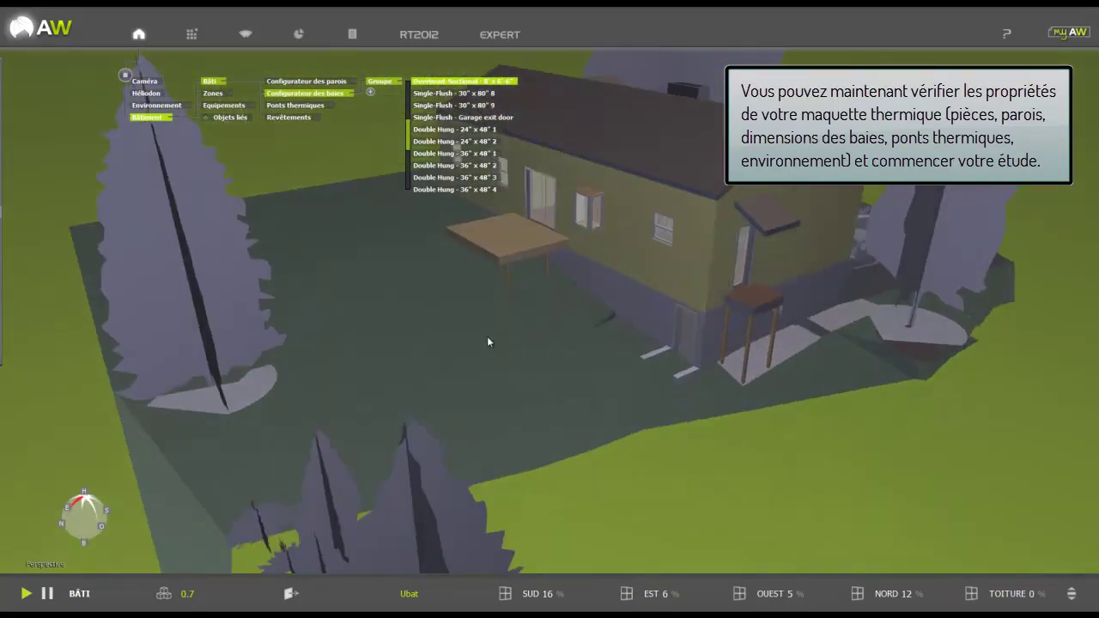
left_click(540, 205)
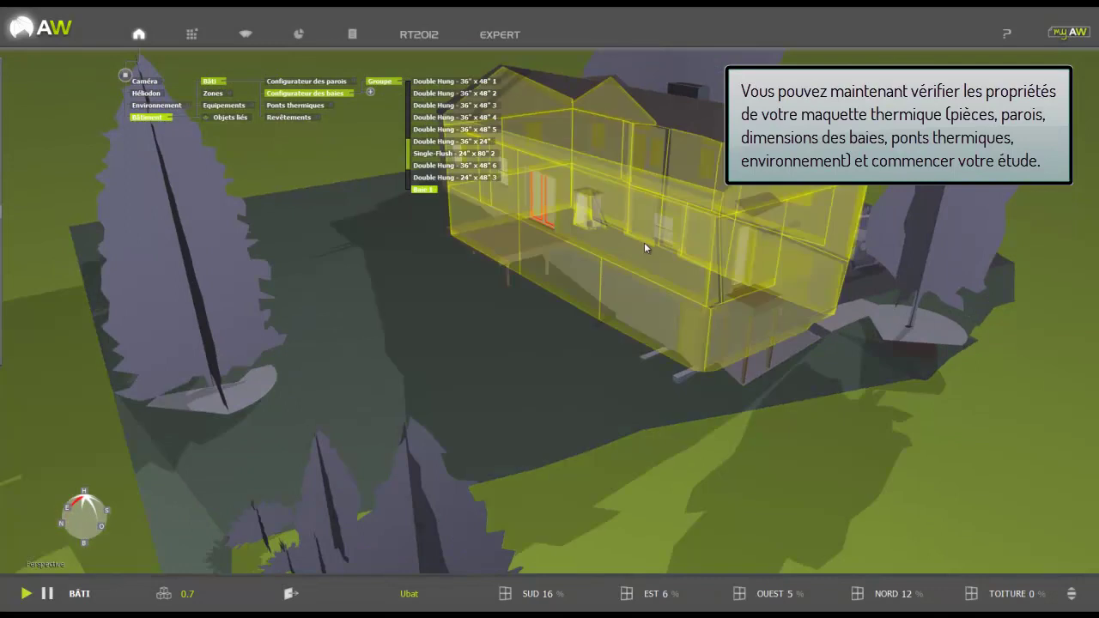
- Examine the roof in the Configurateur des parois and display the Ponts thermiques, finishing by closing the building tree
left_click(645, 247)
left_click(717, 127)
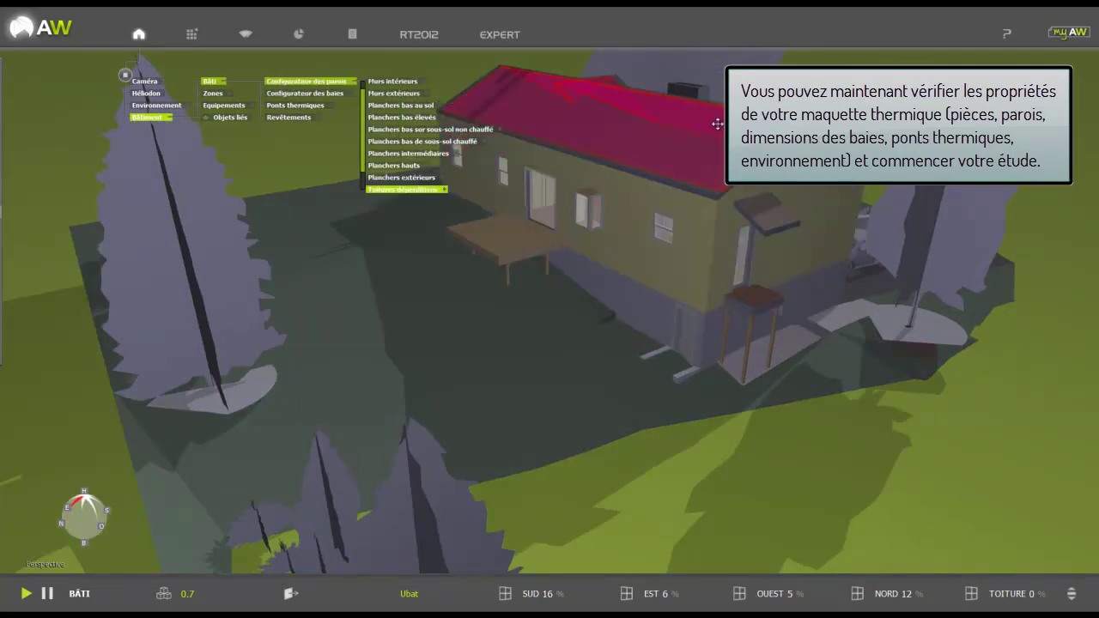
left_click(305, 105)
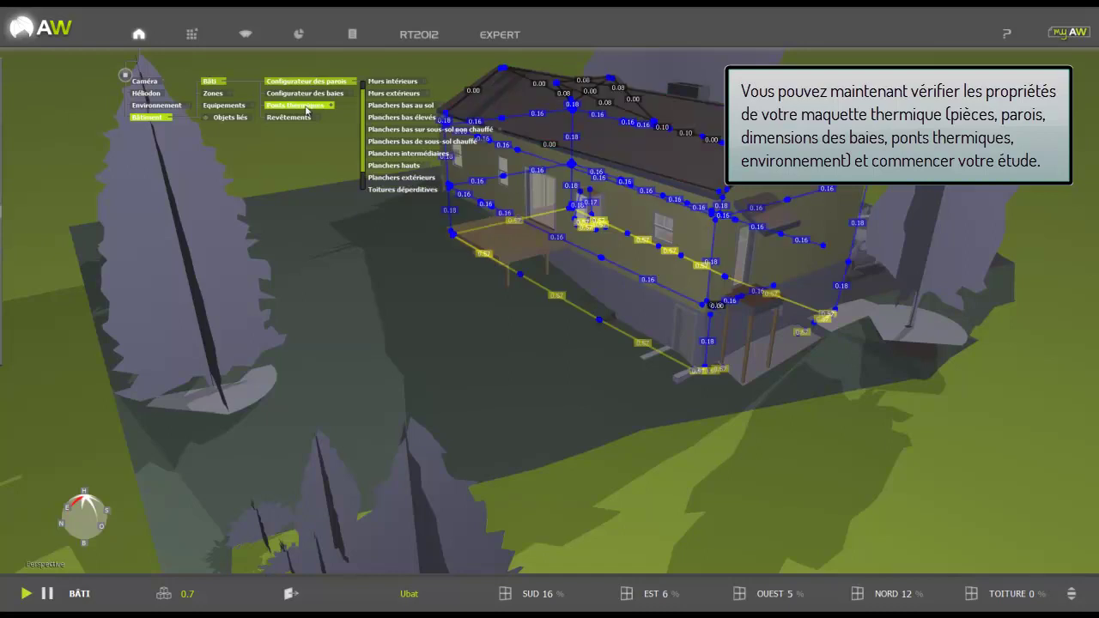
left_click(138, 36)
left_click(337, 158)
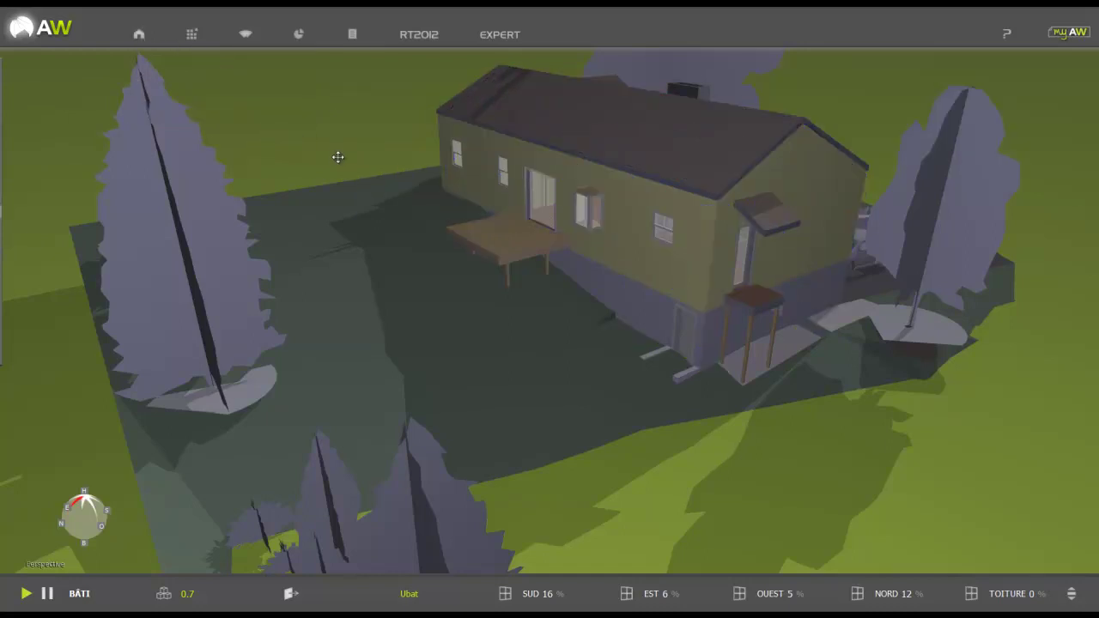